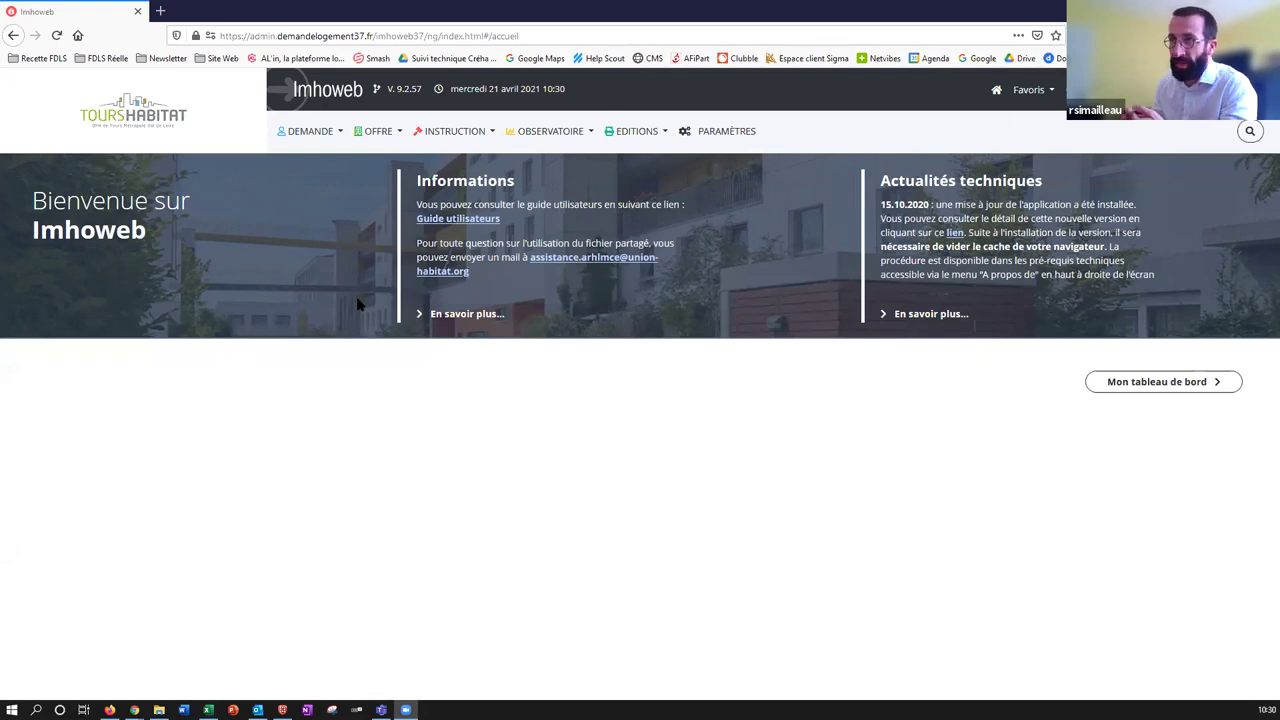
Open Gestion demande from the DEMANDE menu and place the cursor in the N° Unique field.
{"action": "left_click", "coordinate": [305, 134]}
{"action": "left_click", "coordinate": [318, 172]}
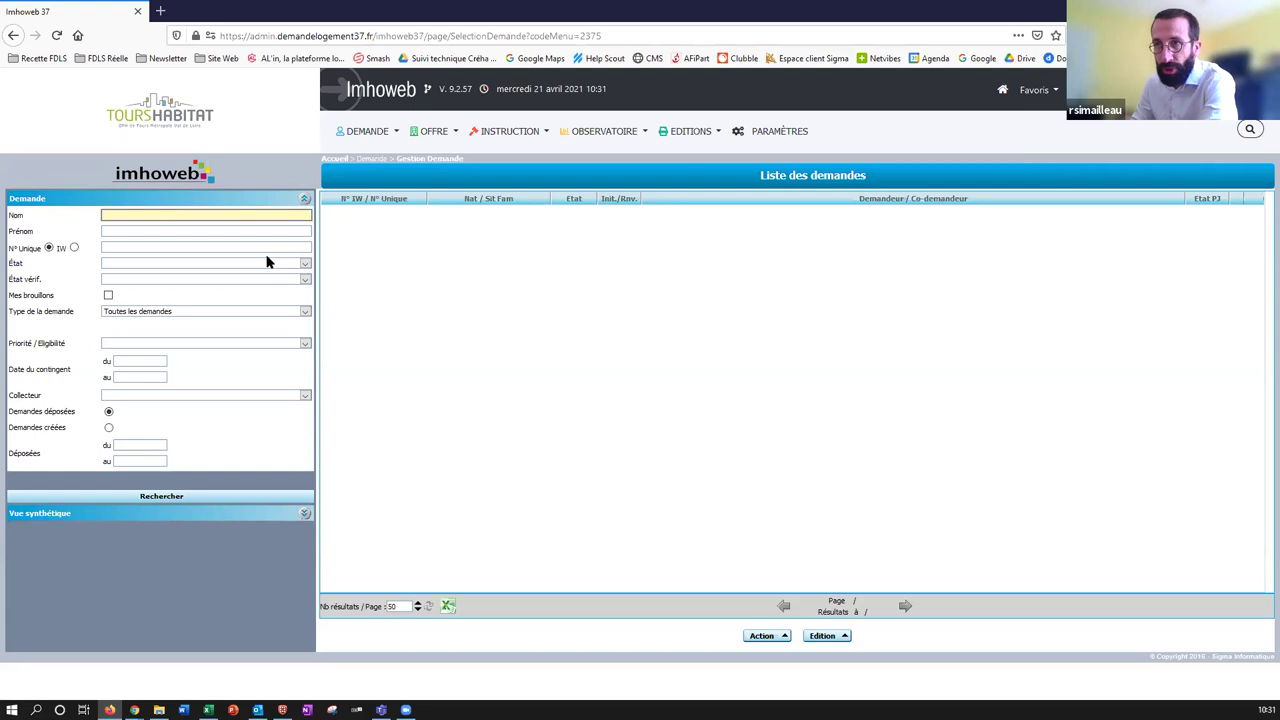
{"action": "left_click", "coordinate": [196, 246]}
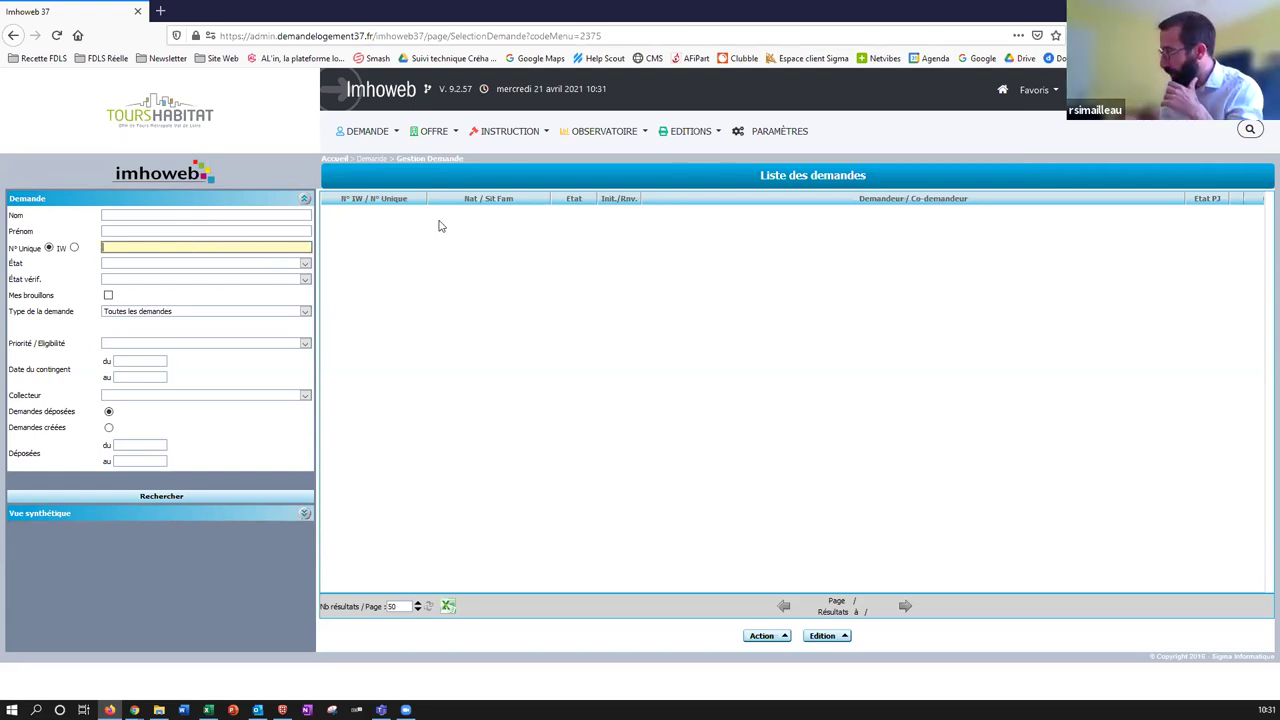
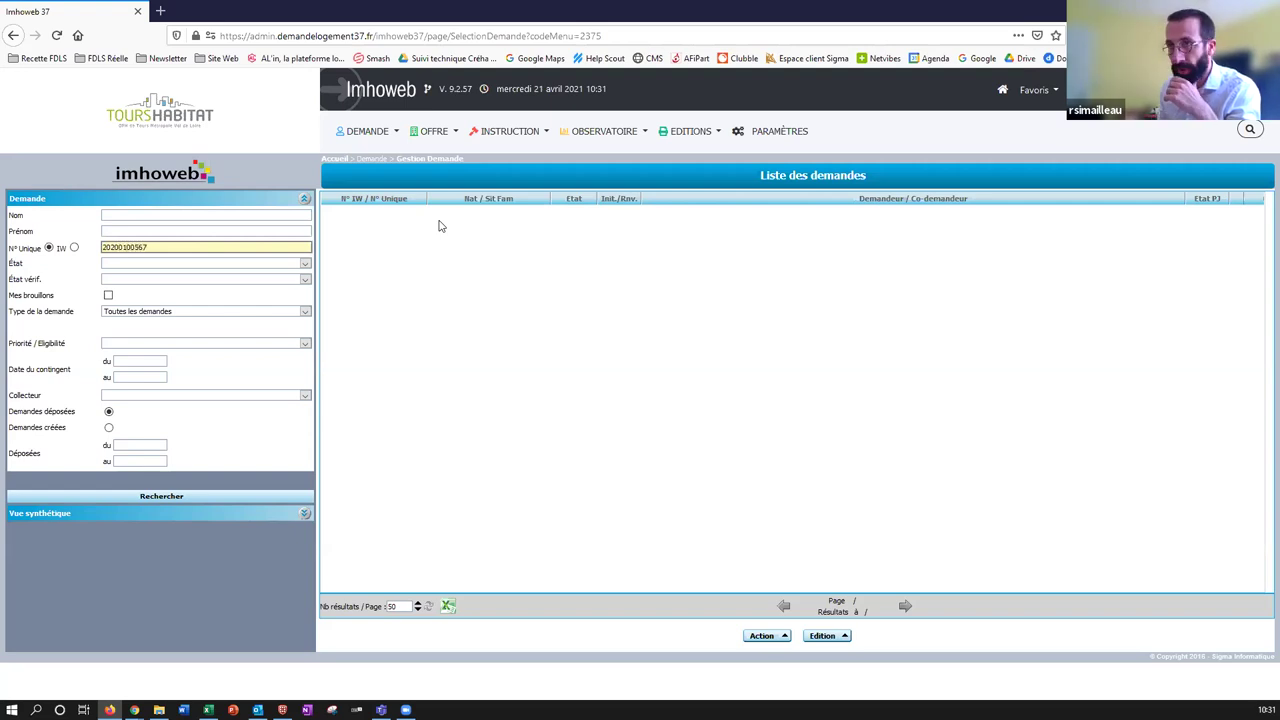
Search for the applicant's application number, retrying as an IW number after a no-result alert.
{"action": "left_click", "coordinate": [147, 498]}
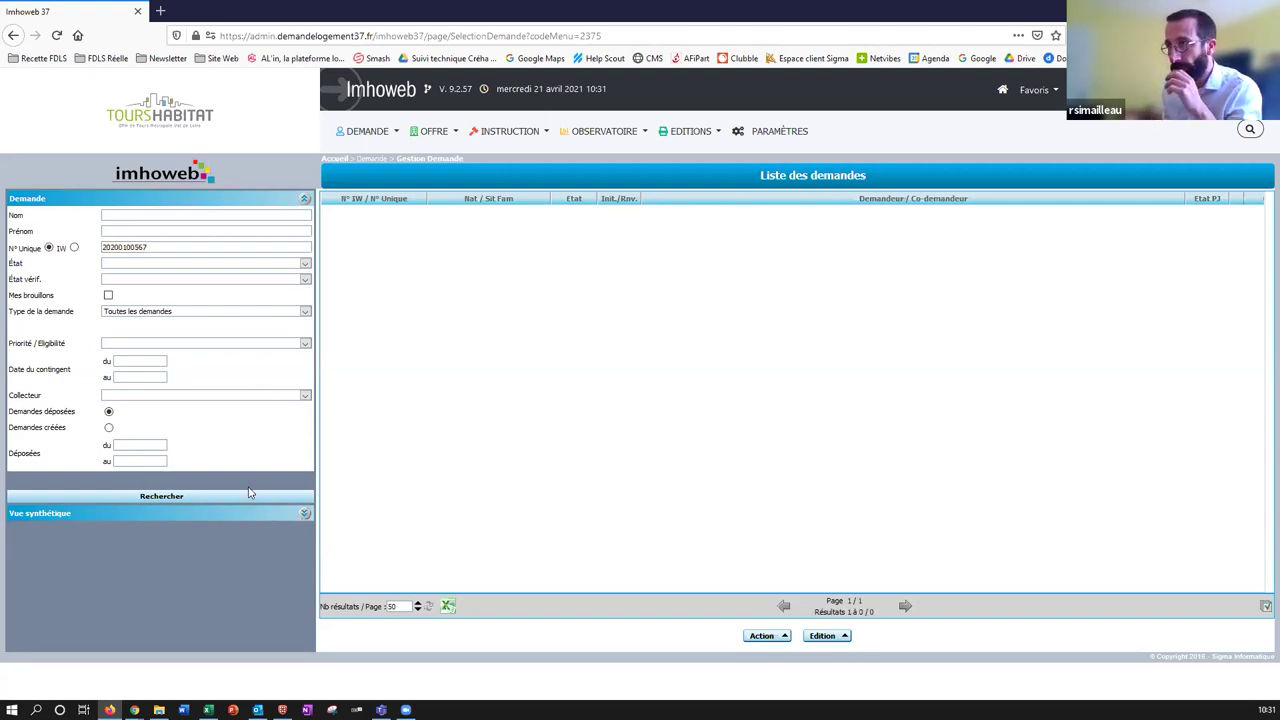
{"action": "left_click", "coordinate": [666, 327]}
{"action": "left_click", "coordinate": [73, 247]}
{"action": "left_click", "coordinate": [193, 500]}
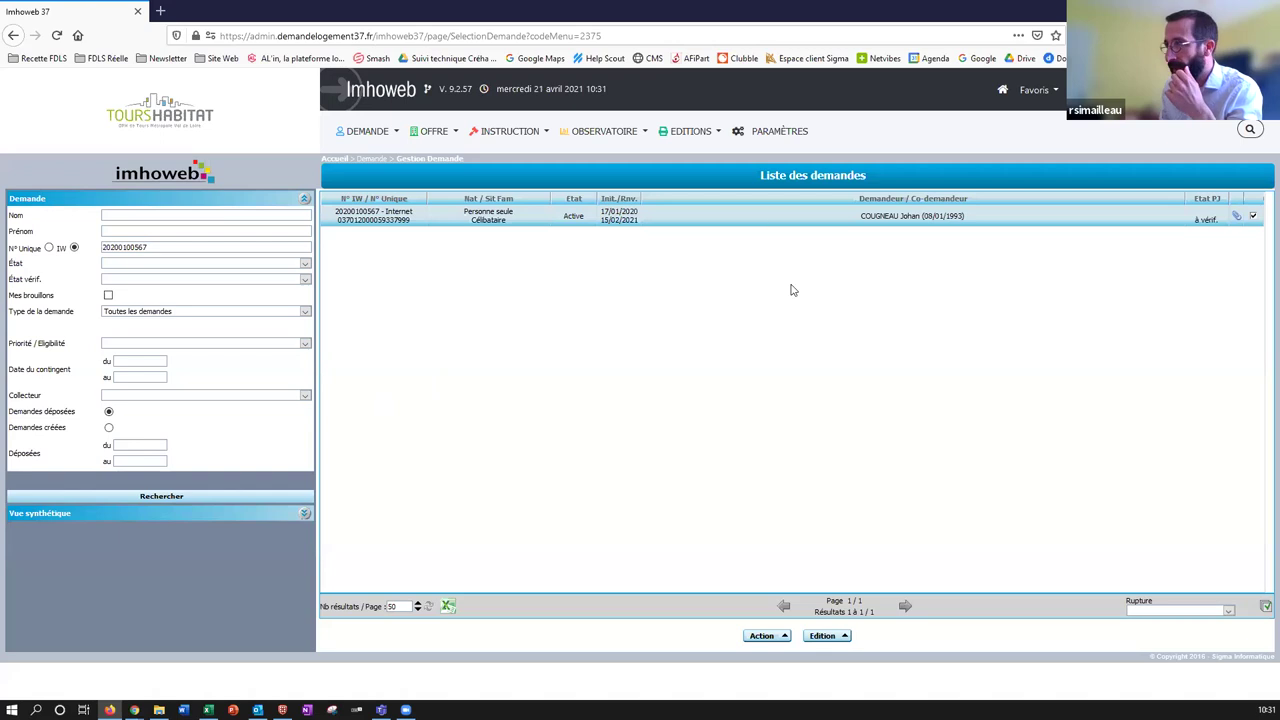
Show the list of printable applicant sheets for the found application.
{"action": "left_click", "coordinate": [822, 636]}
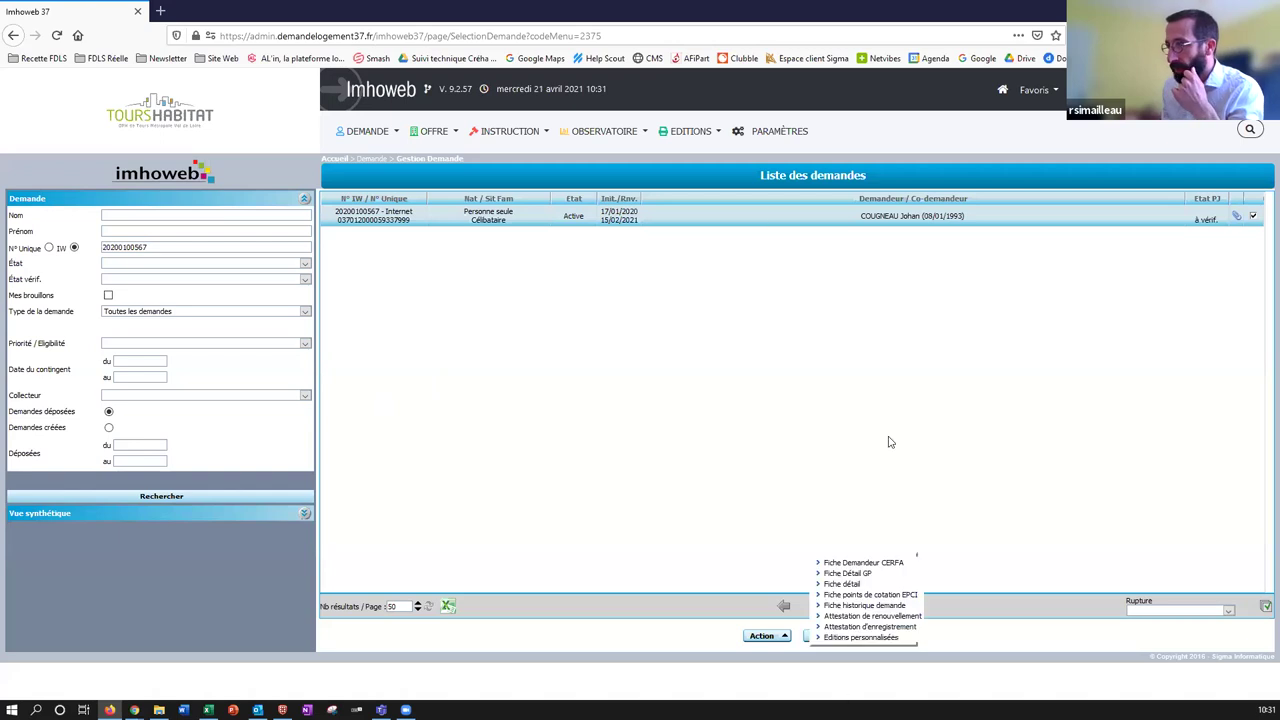
{"action": "left_click", "coordinate": [1019, 640]}
{"action": "left_click", "coordinate": [828, 637]}
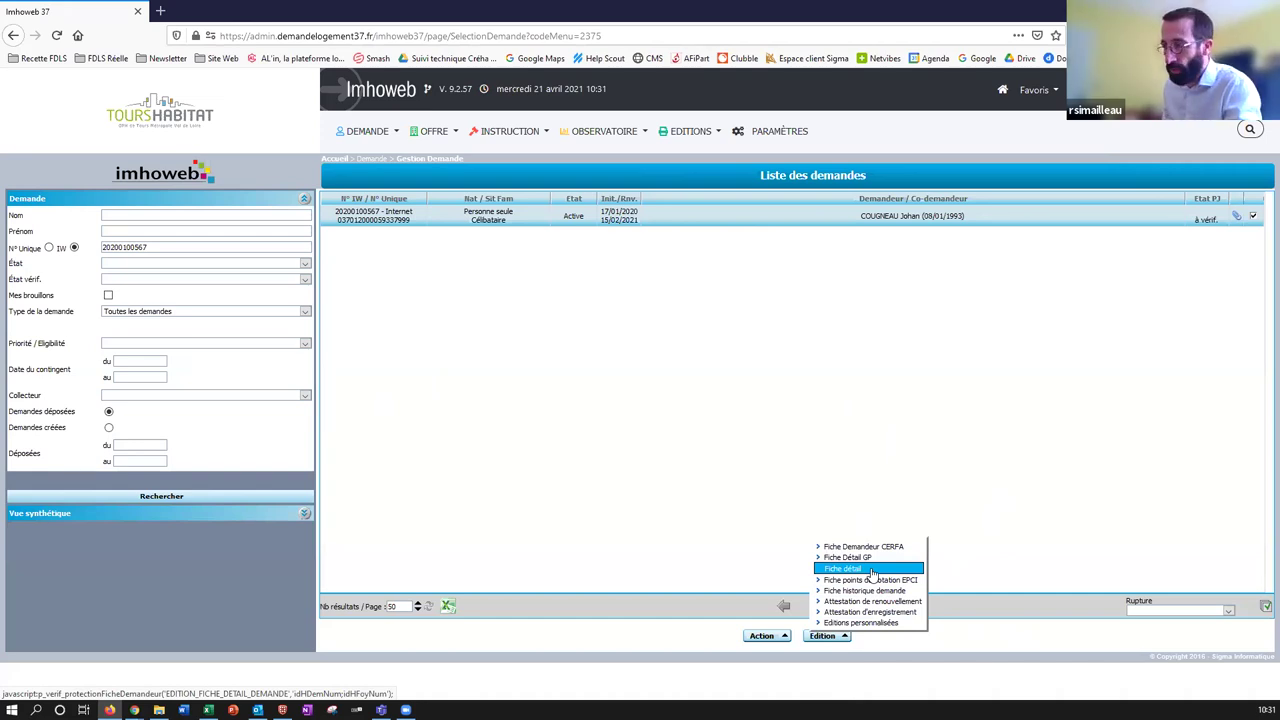
{"action": "left_click", "coordinate": [871, 570]}
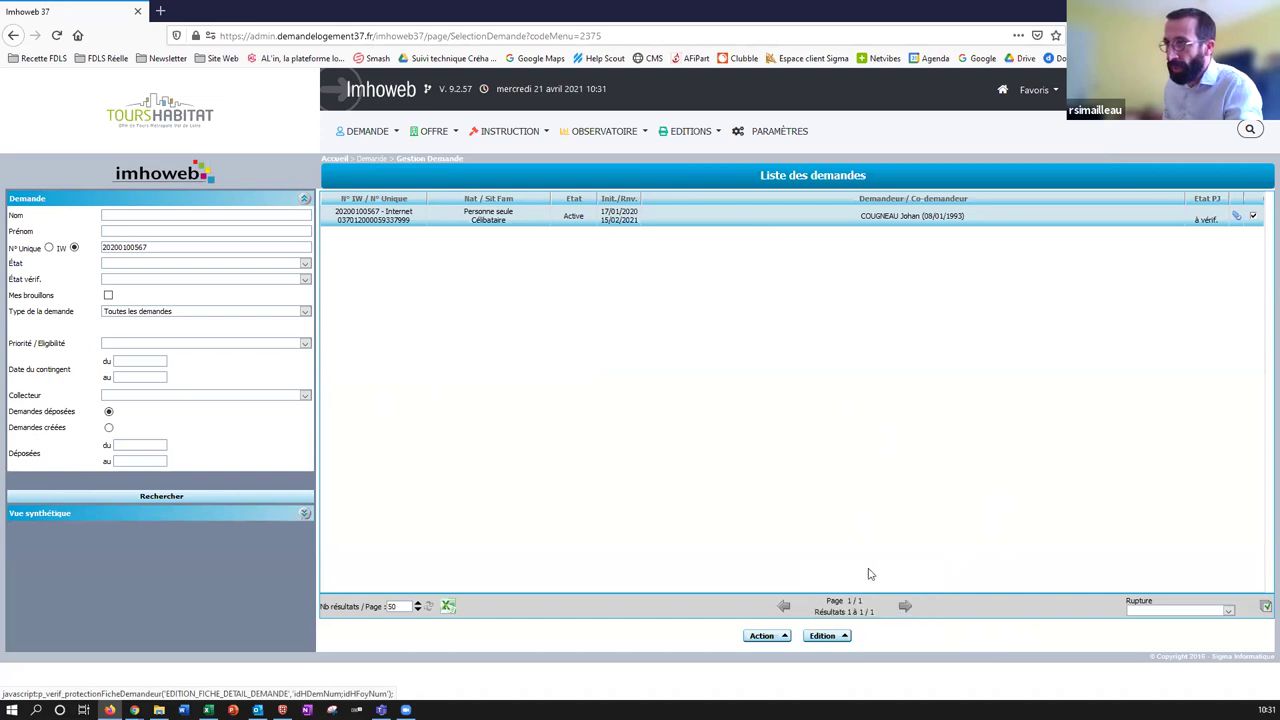
{"action": "left_click", "coordinate": [1038, 10]}
{"action": "scroll", "coordinate": [697, 353], "scroll_direction": "down", "scroll_amount": 3}
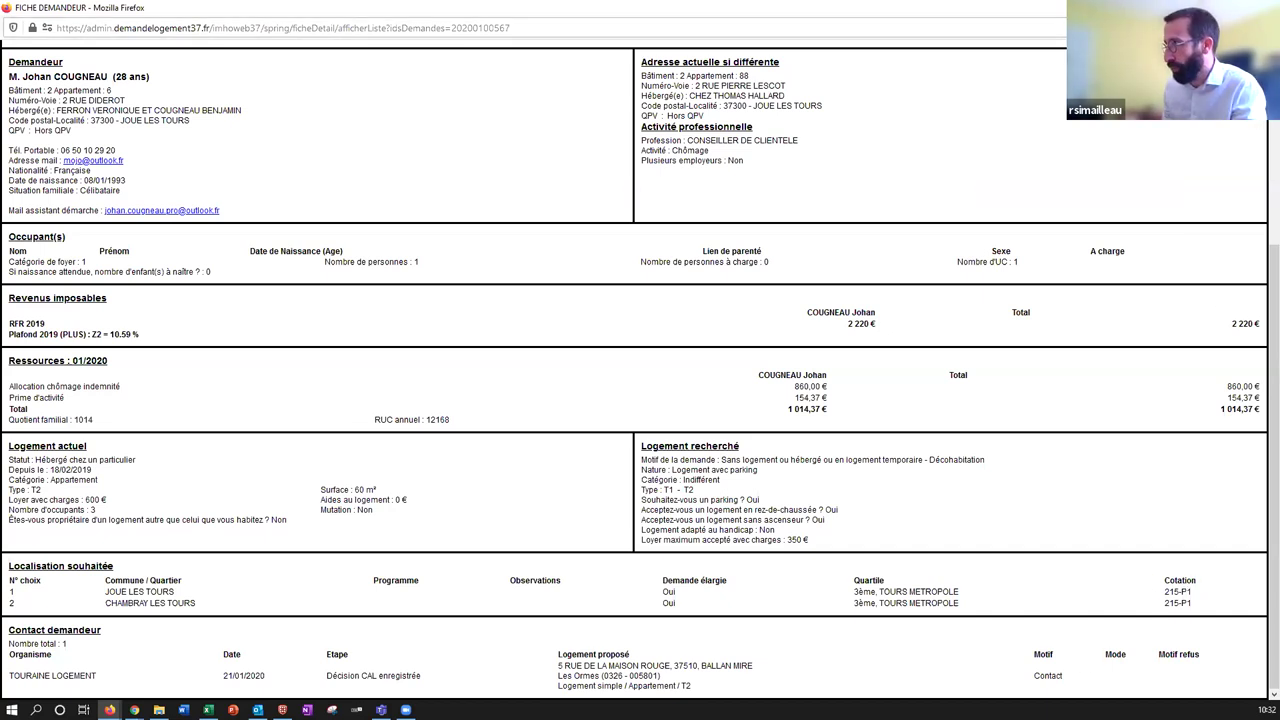
{"action": "key", "text": "ctrl+w"}
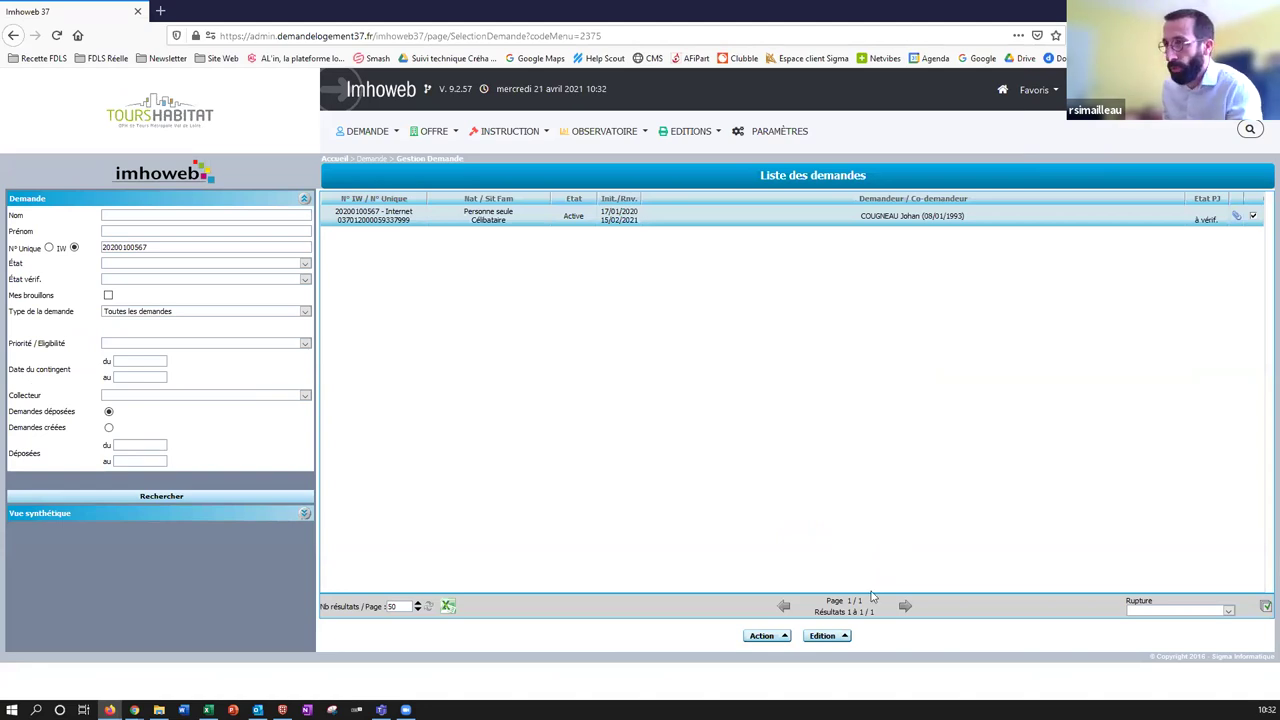
{"action": "left_click", "coordinate": [818, 638]}
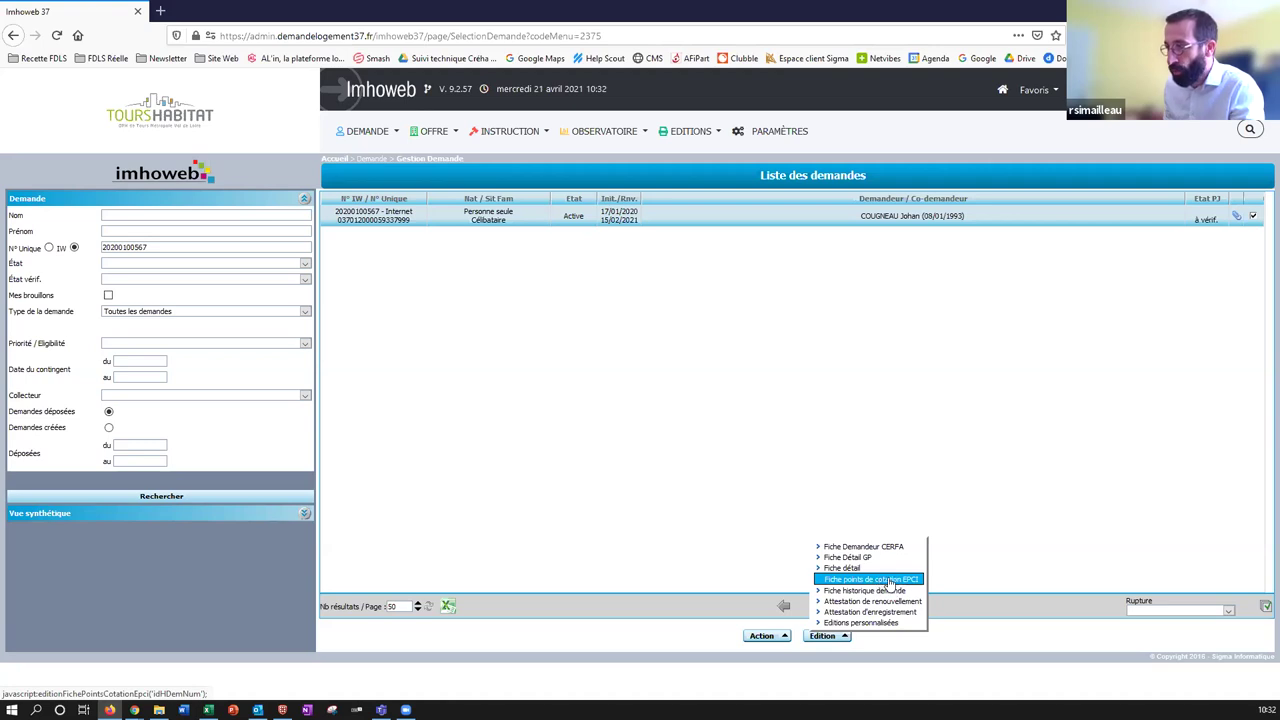
{"action": "left_click", "coordinate": [888, 580]}
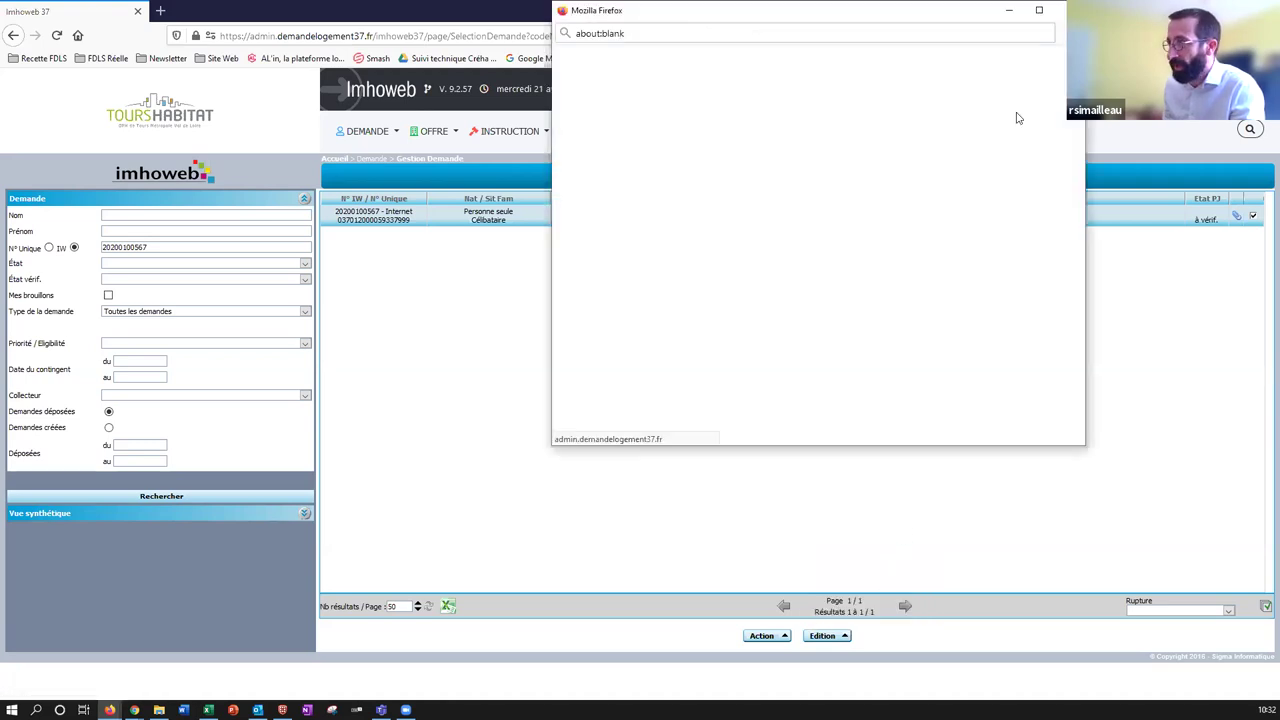
{"action": "left_click", "coordinate": [1040, 11]}
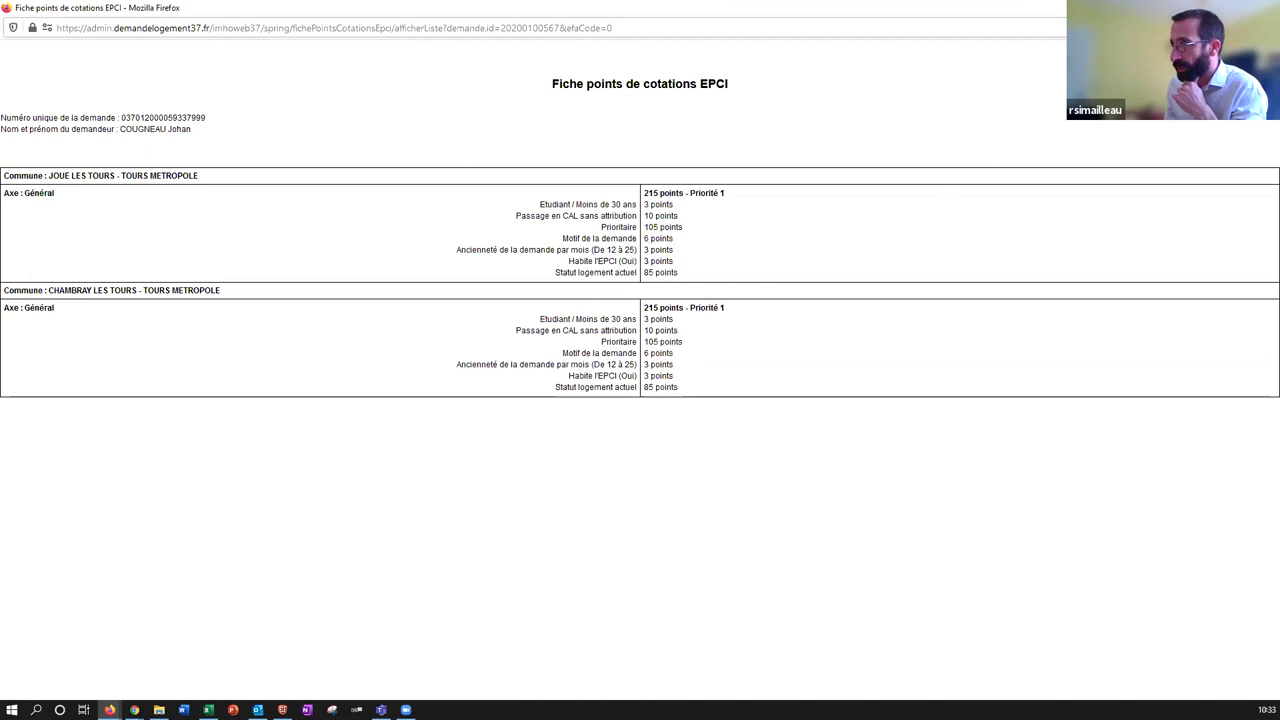
{"action": "key", "text": "ctrl+w"}
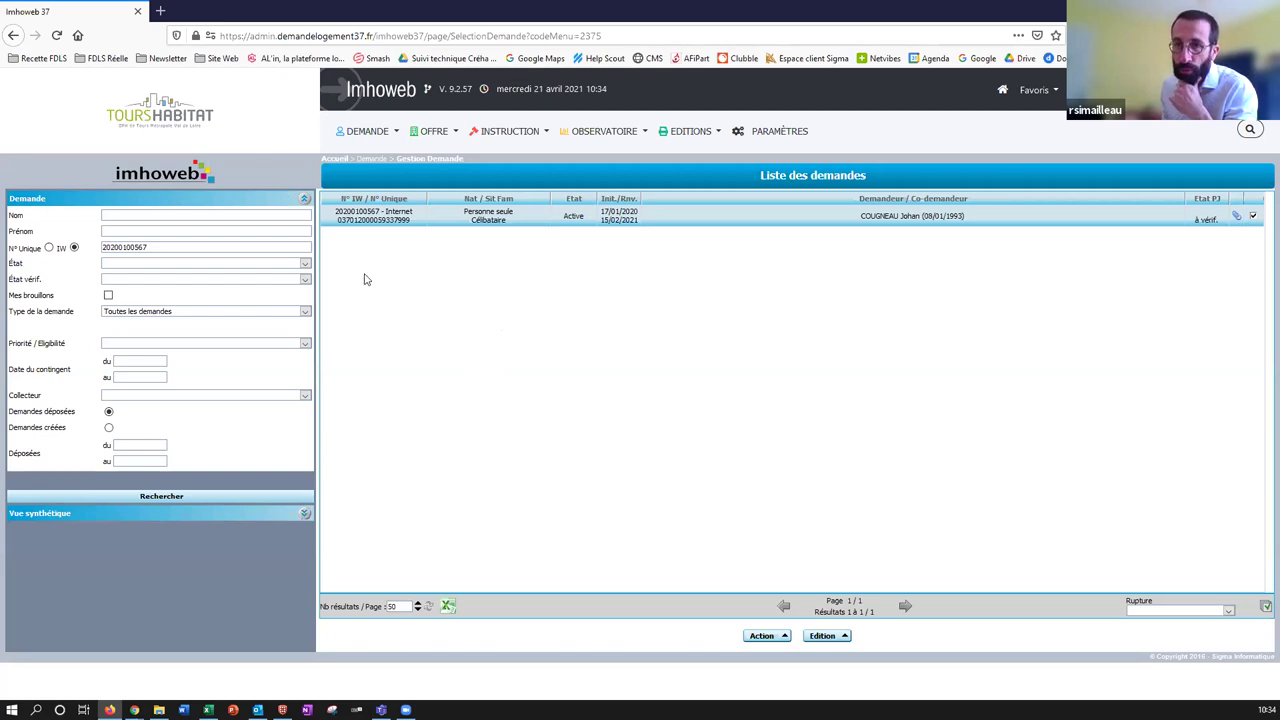
From the dashboard's units awaiting applicants, search applicants for unit 012.24.021 without taking charge of it.
{"action": "left_click", "coordinate": [196, 125]}
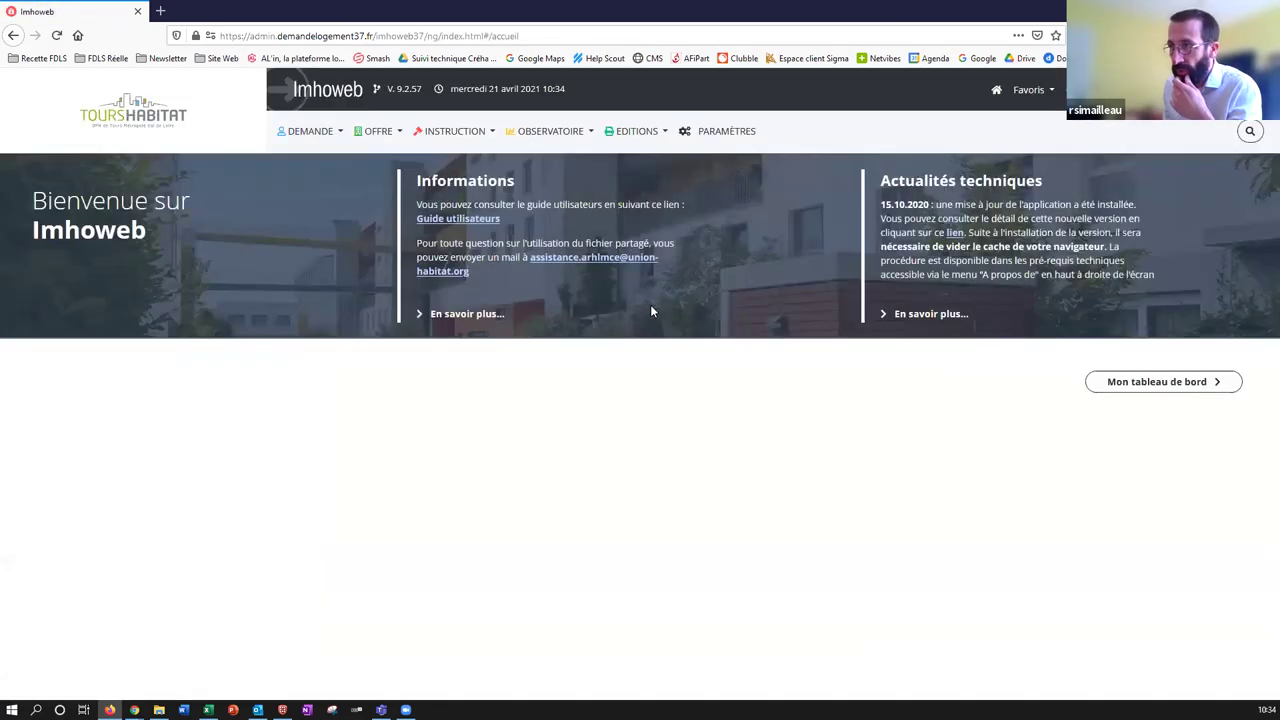
{"action": "left_click", "coordinate": [1137, 390]}
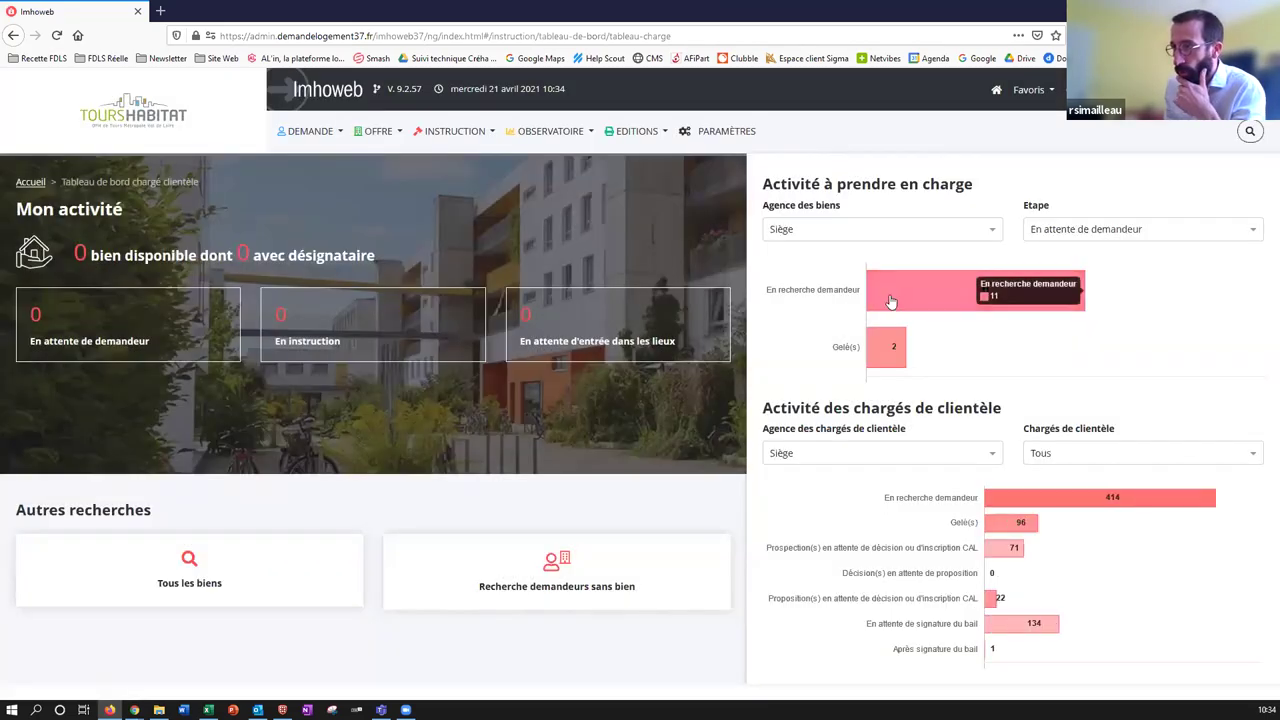
{"action": "left_click", "coordinate": [891, 302]}
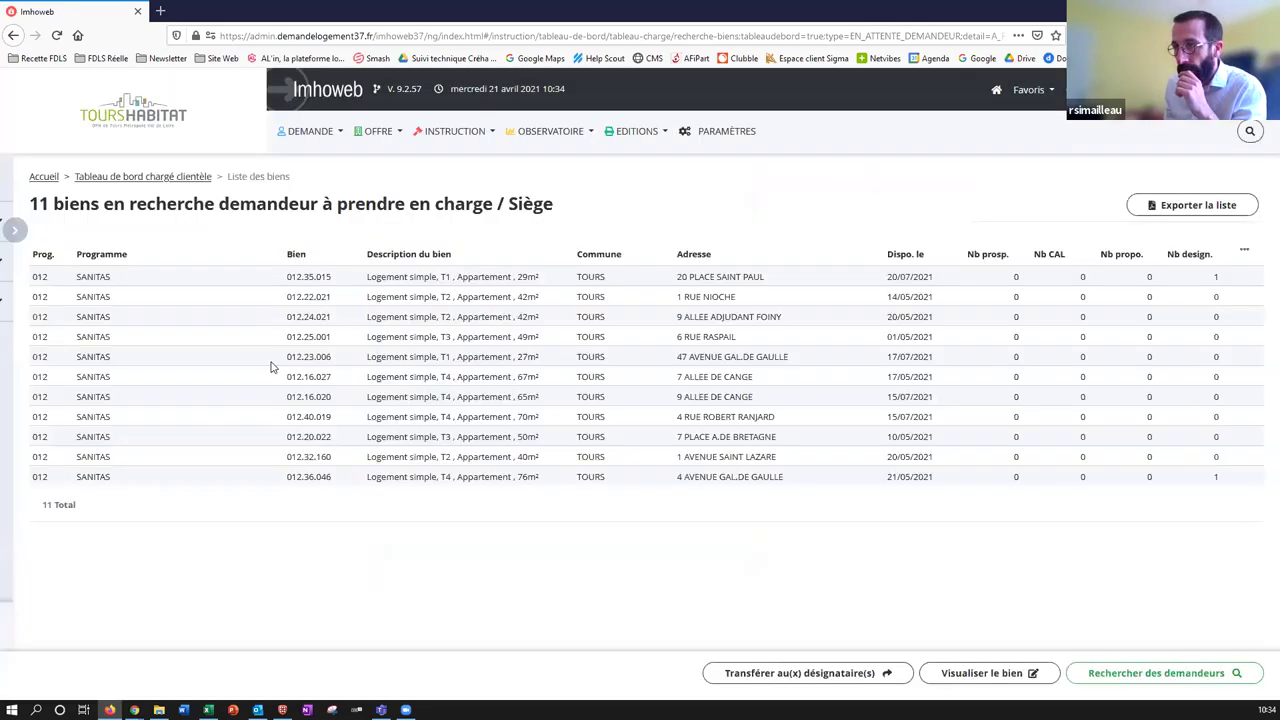
{"action": "left_click", "coordinate": [357, 316]}
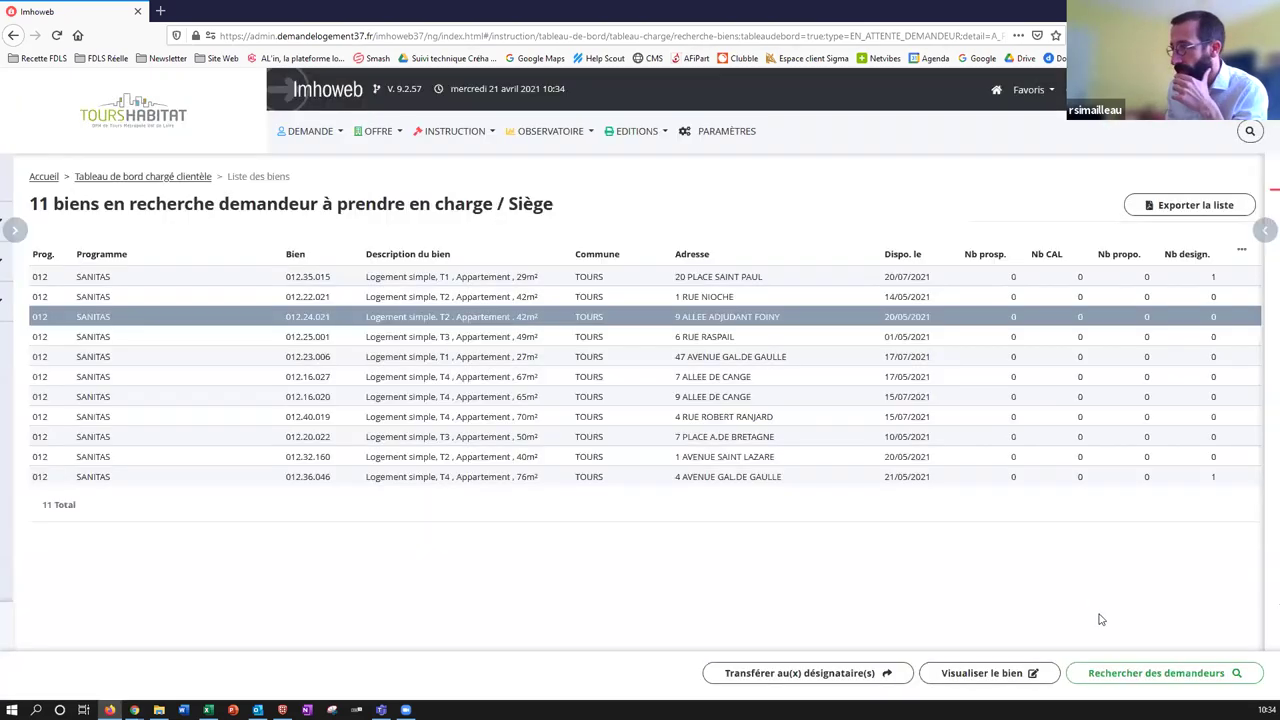
{"action": "left_click", "coordinate": [1145, 673]}
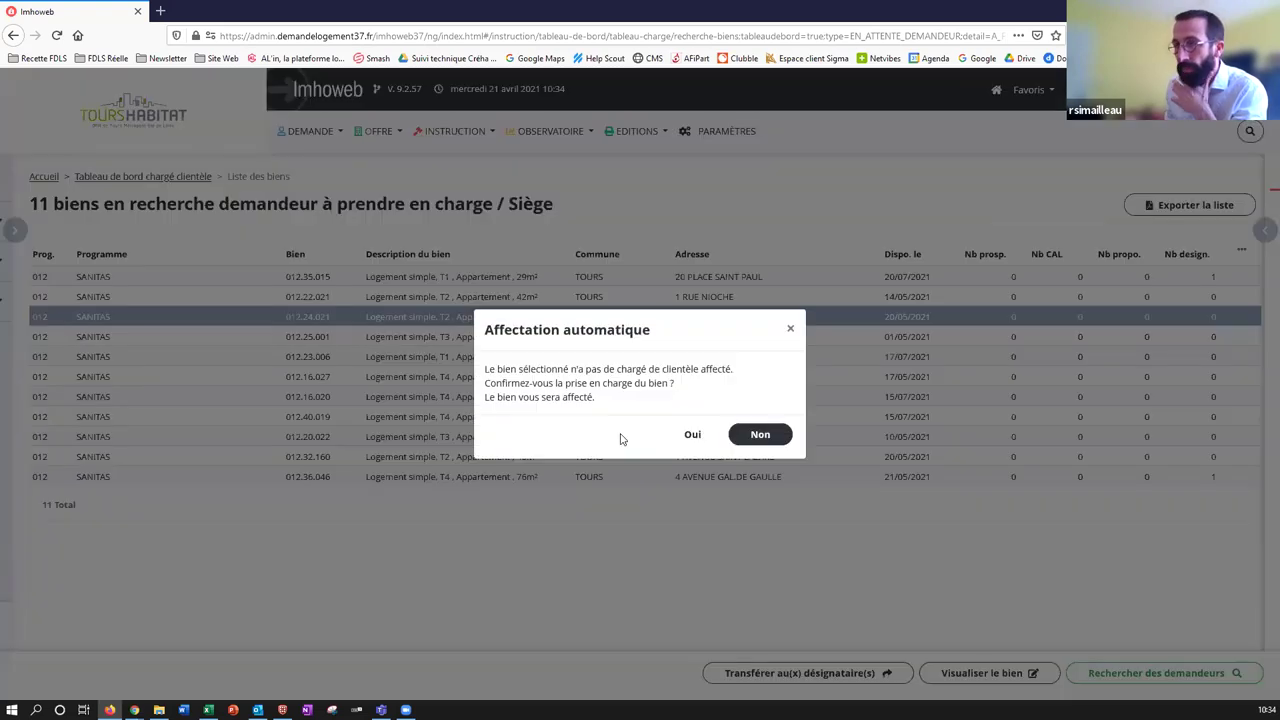
{"action": "left_click", "coordinate": [760, 434]}
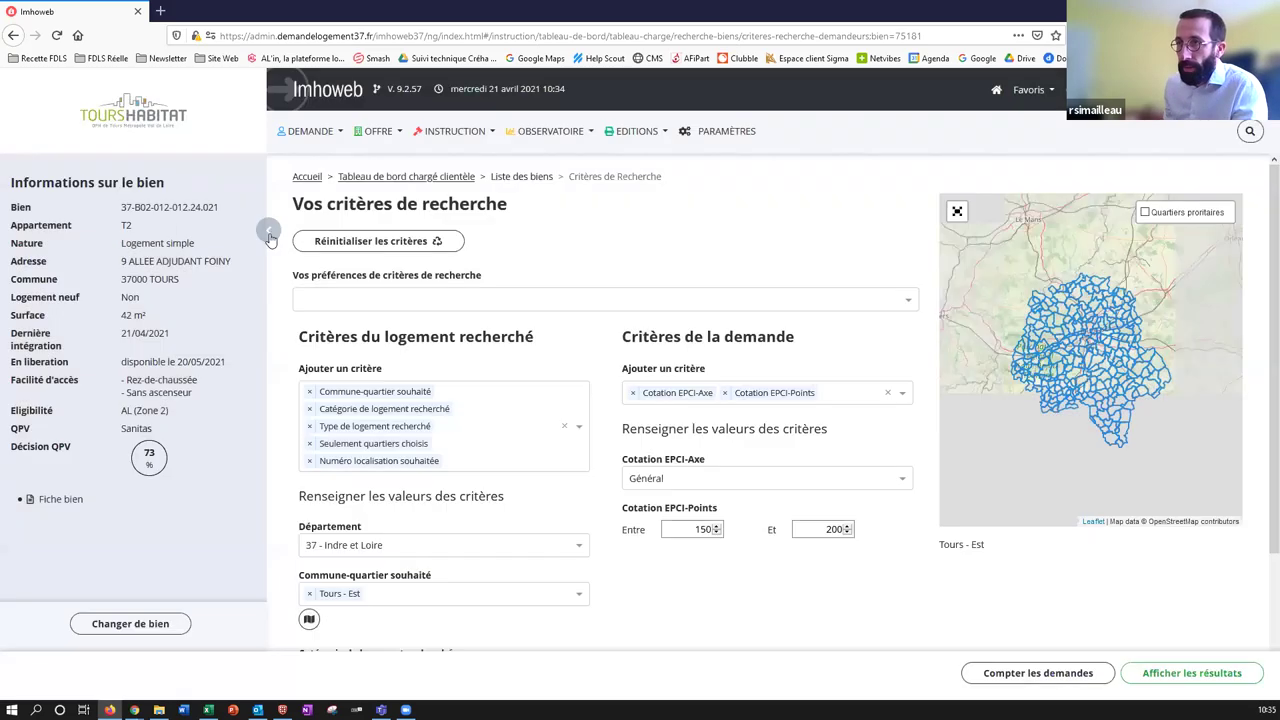
Count the Tours-Est T2 applicants with 150–200 EPCI points, giving 48 requests.
{"action": "left_click", "coordinate": [267, 230]}
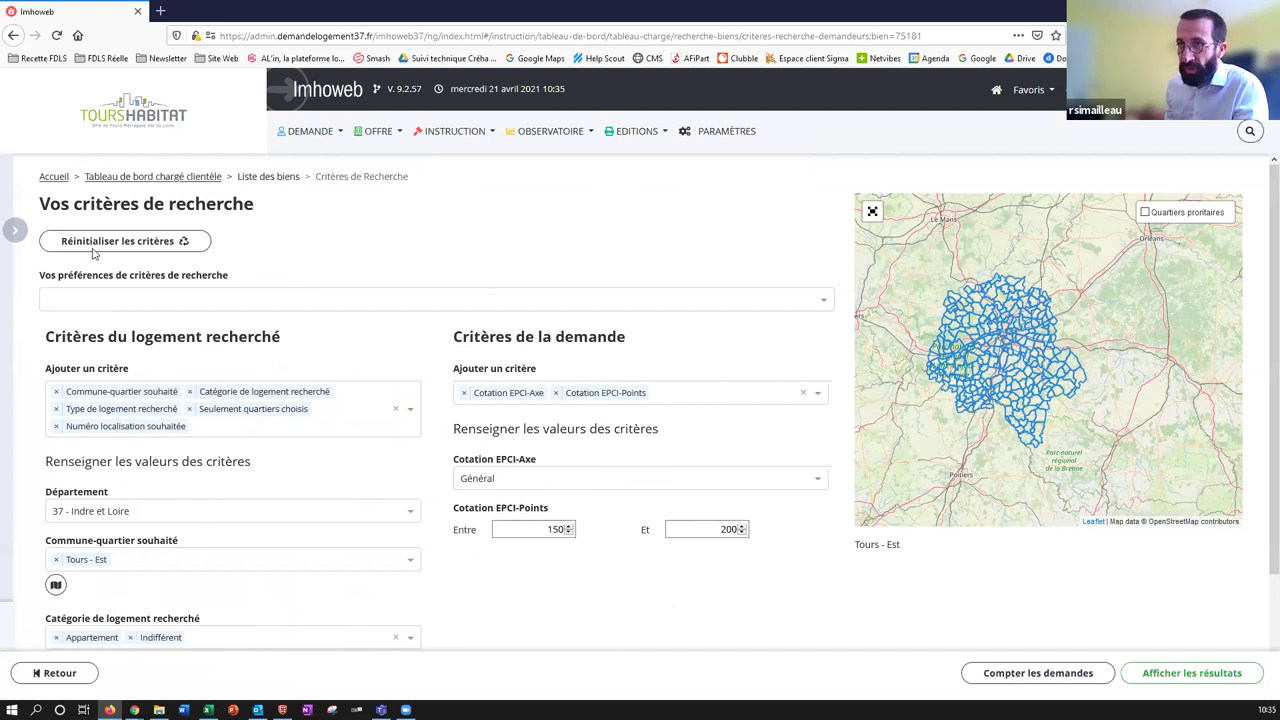
{"action": "left_click", "coordinate": [20, 231]}
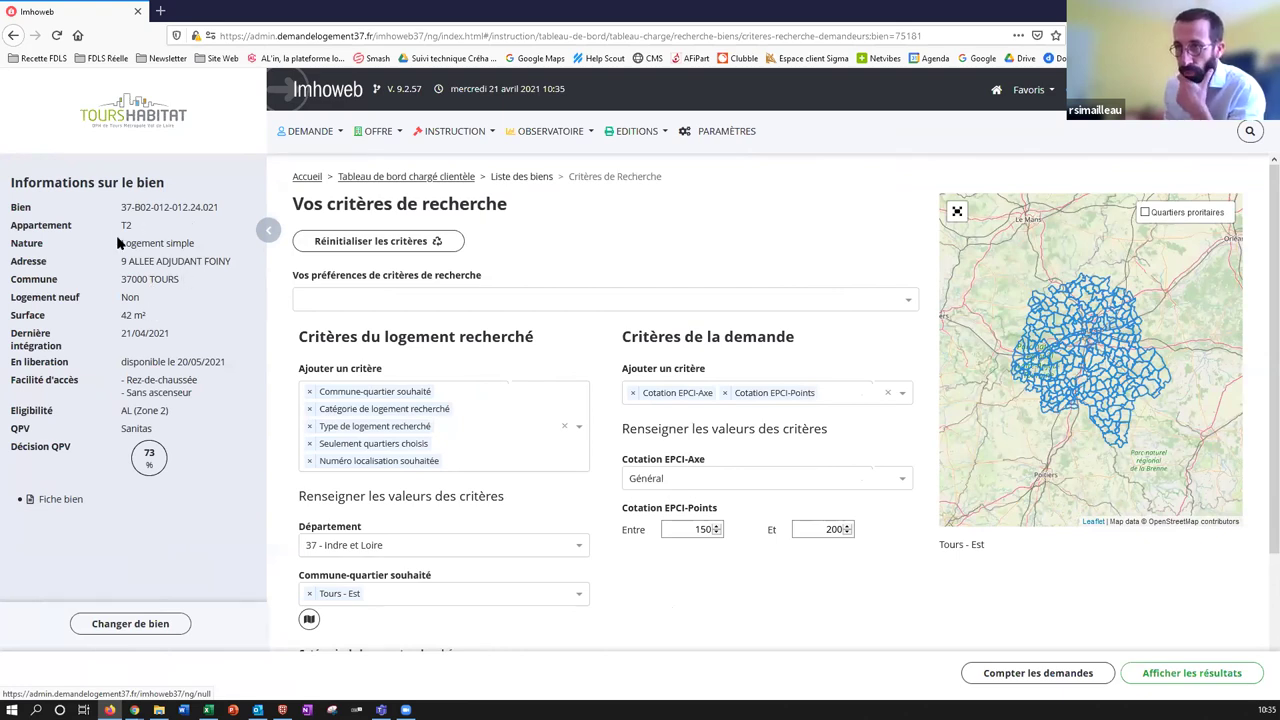
{"action": "left_click", "coordinate": [268, 230]}
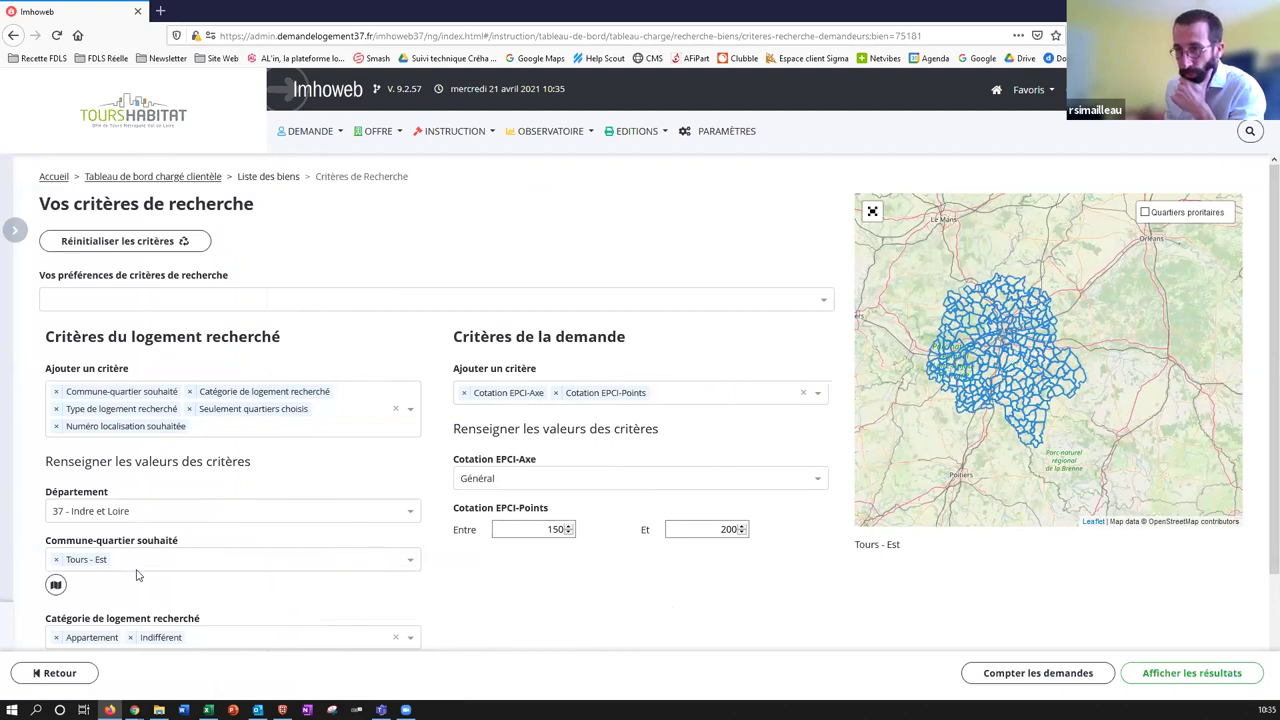
{"action": "scroll", "coordinate": [494, 609], "scroll_direction": "down", "scroll_amount": 1}
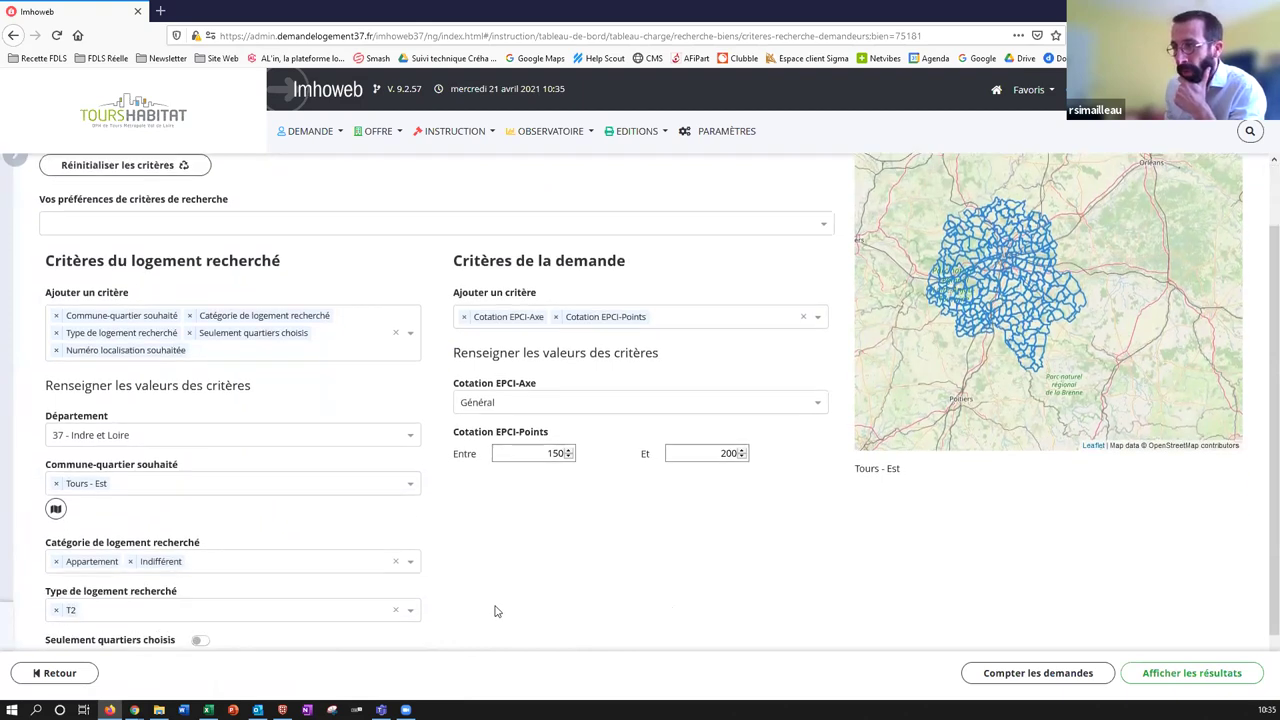
{"action": "scroll", "coordinate": [520, 560], "scroll_direction": "down", "scroll_amount": 1}
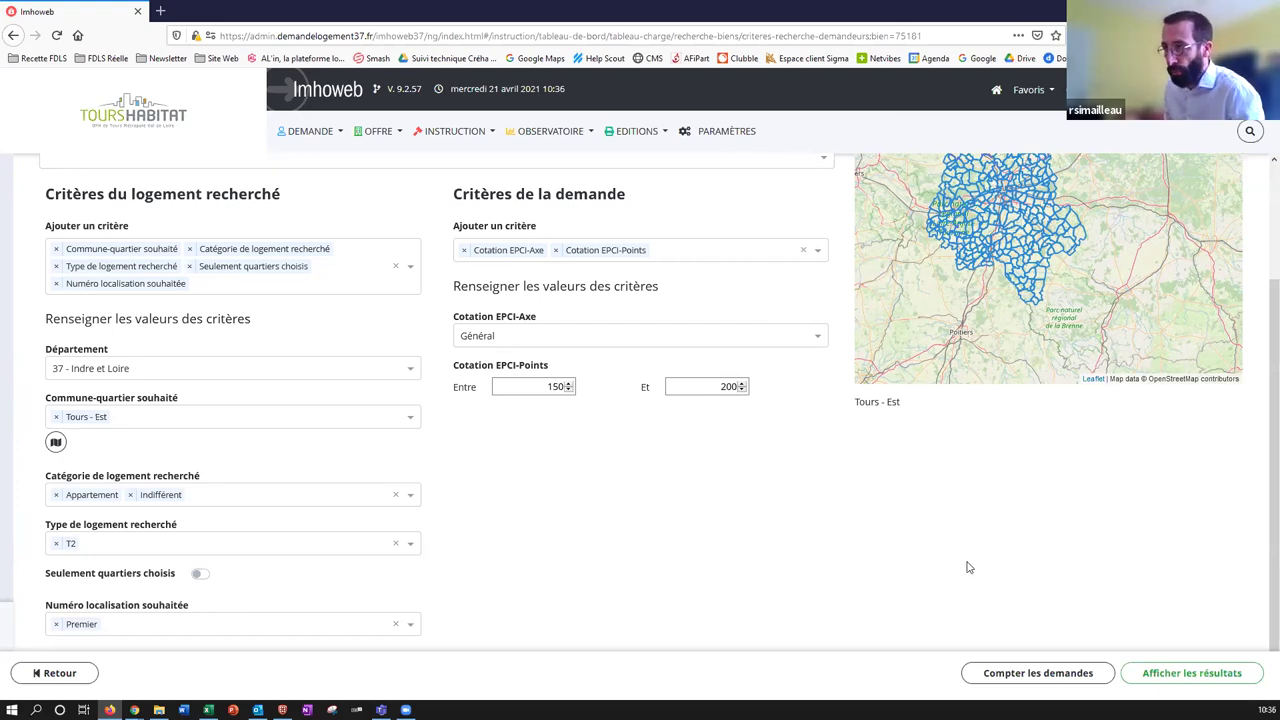
{"action": "left_click", "coordinate": [1007, 676]}
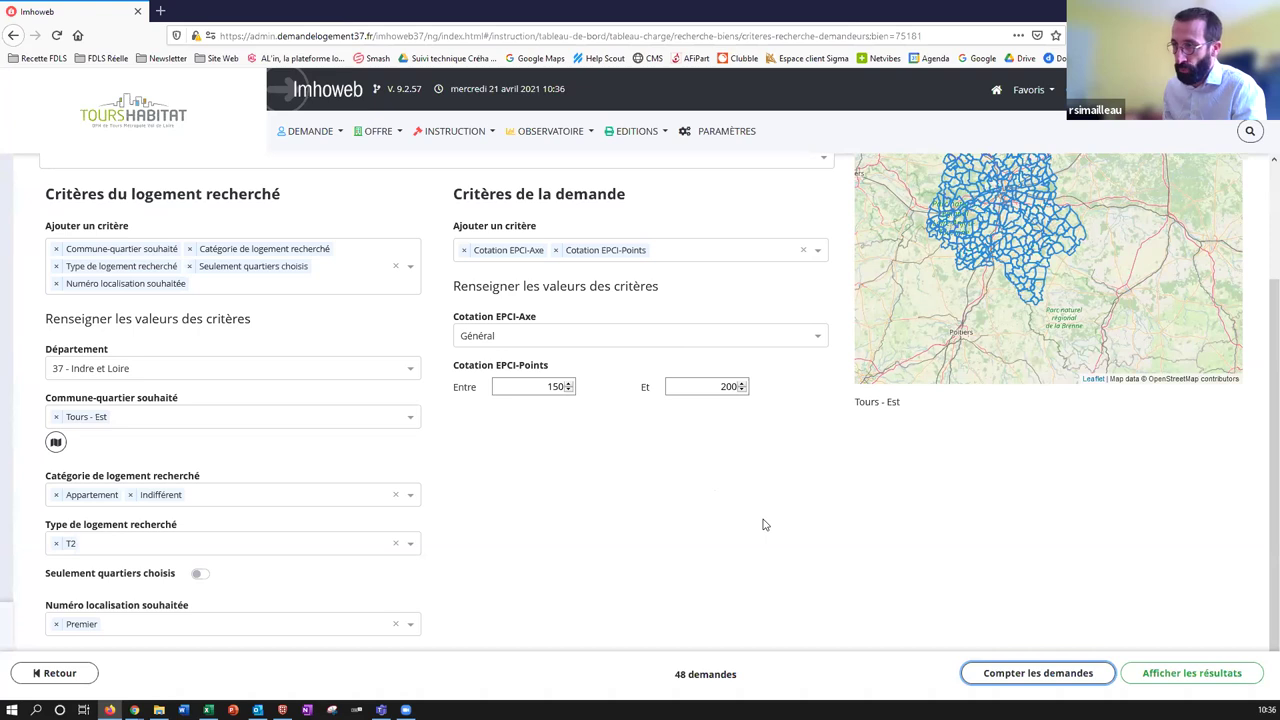
Display the matching applicants and filter Cotation EPCI to ≥ 160.
{"action": "left_click", "coordinate": [1181, 677]}
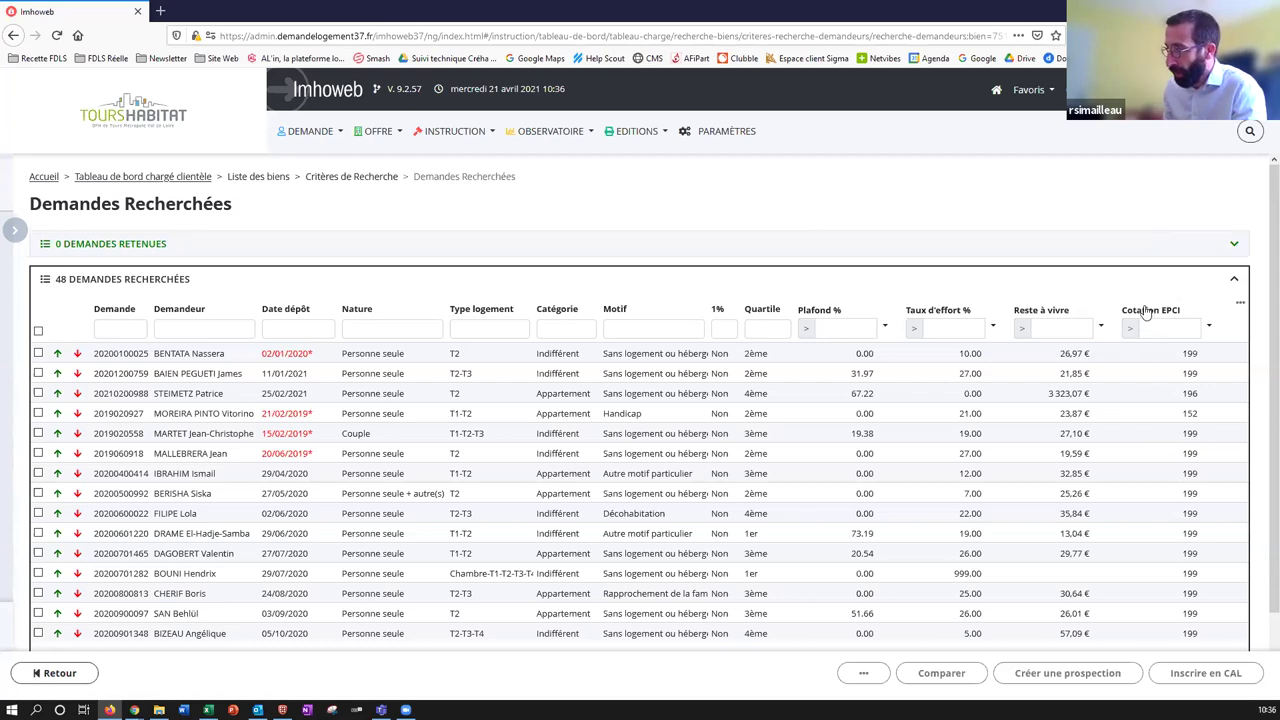
{"action": "left_click", "coordinate": [1147, 311]}
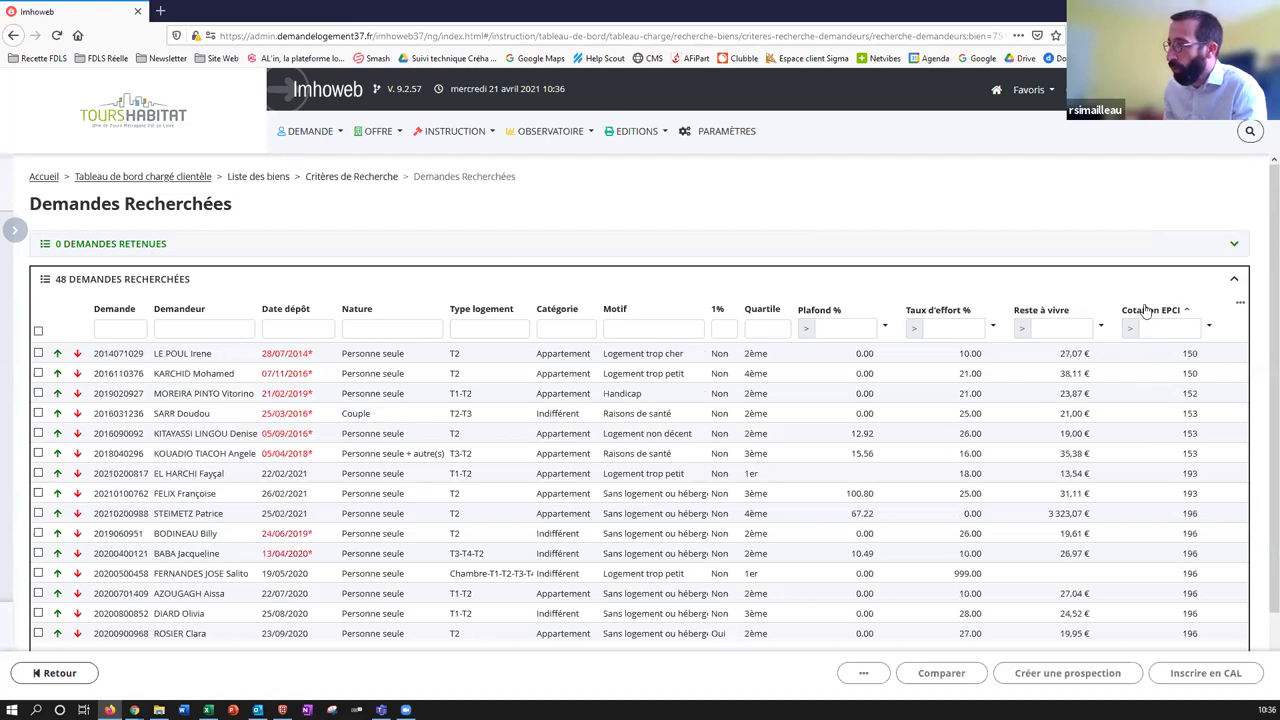
{"action": "left_click", "coordinate": [1149, 313]}
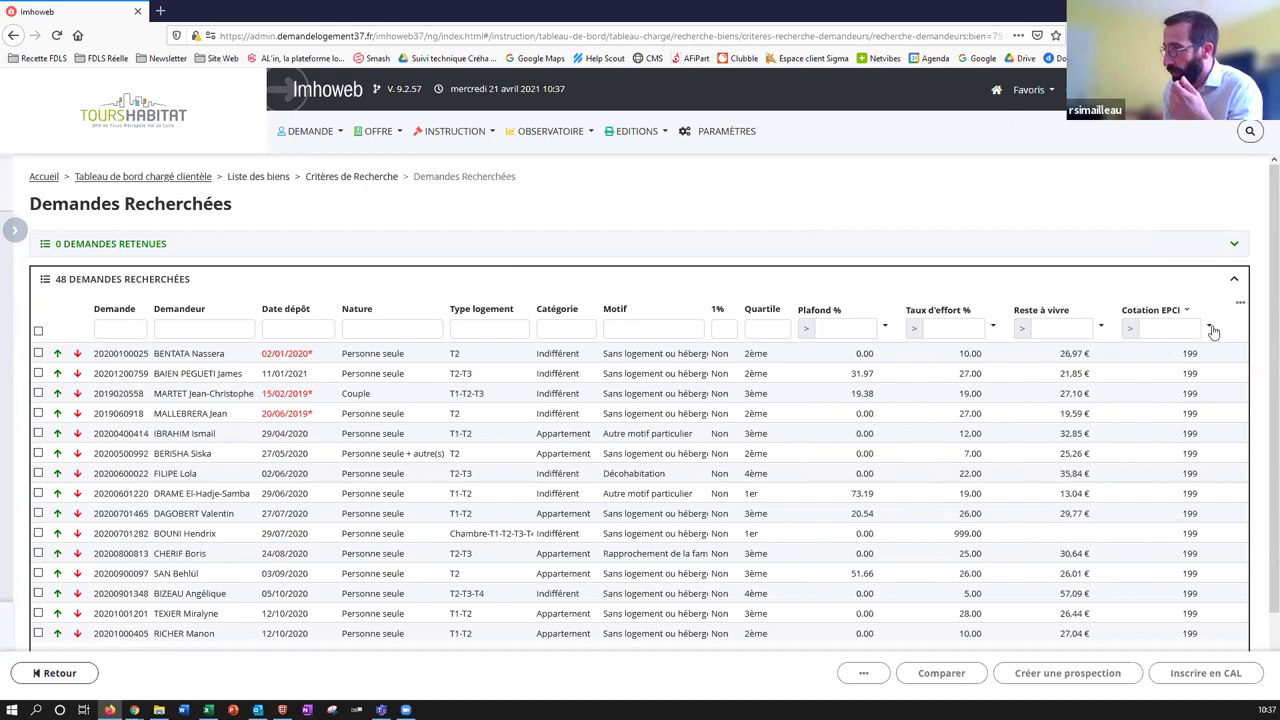
{"action": "left_click", "coordinate": [1210, 329]}
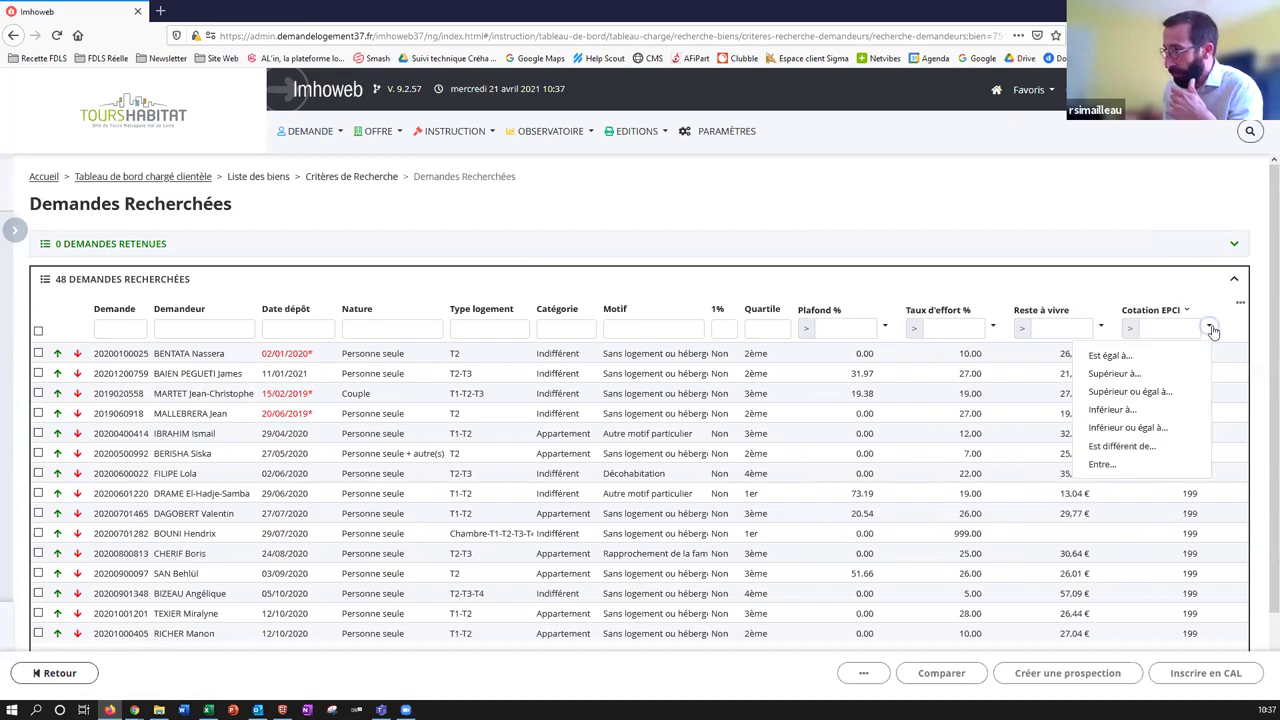
{"action": "left_click", "coordinate": [1122, 391]}
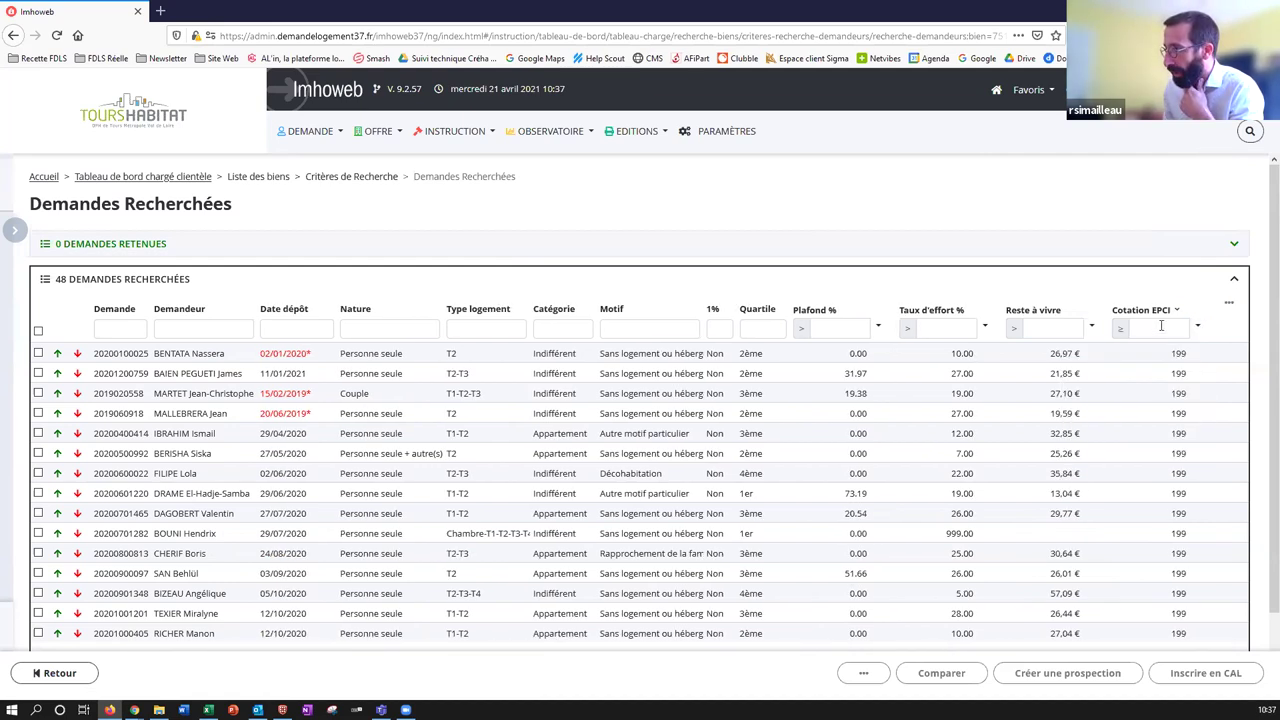
{"action": "left_click", "coordinate": [1156, 328]}
{"action": "type", "text": "160"}
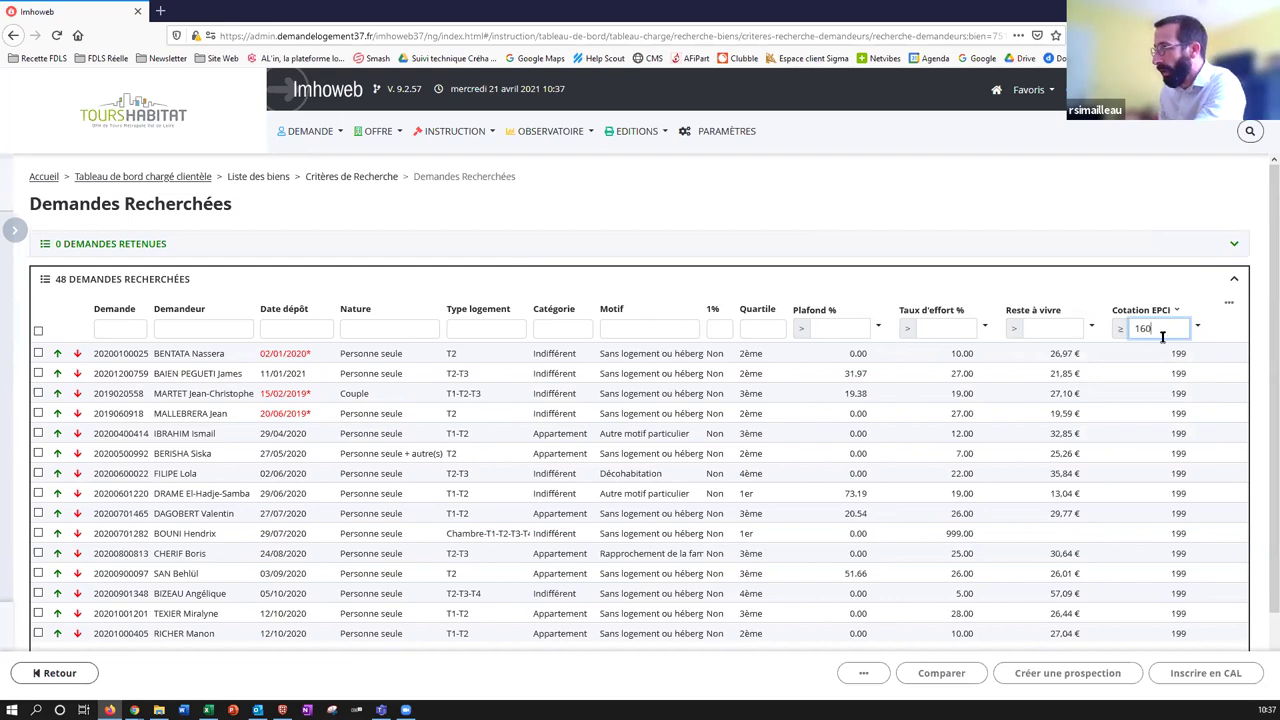
{"action": "left_click", "coordinate": [1212, 338]}
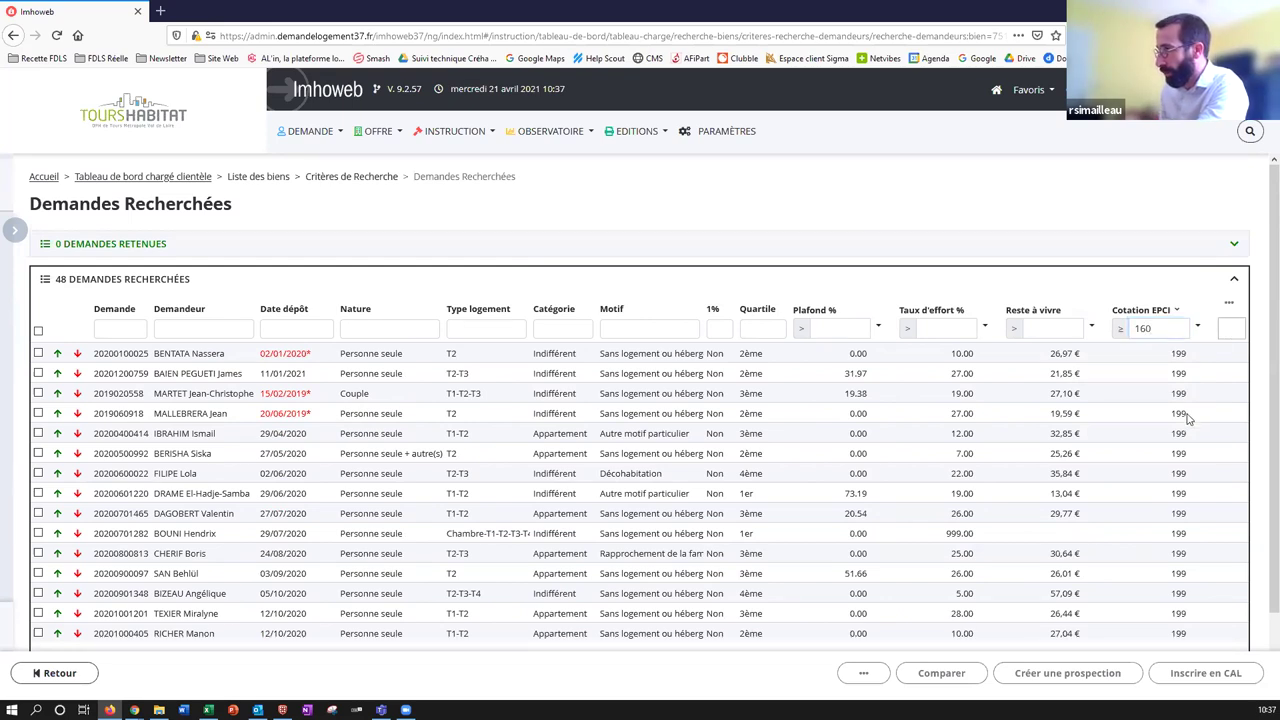
Sort the filtered list by EPCI score ascending and select the first applicant.
{"action": "scroll", "coordinate": [1195, 410], "scroll_direction": "down", "scroll_amount": 2}
{"action": "left_click", "coordinate": [1155, 225]}
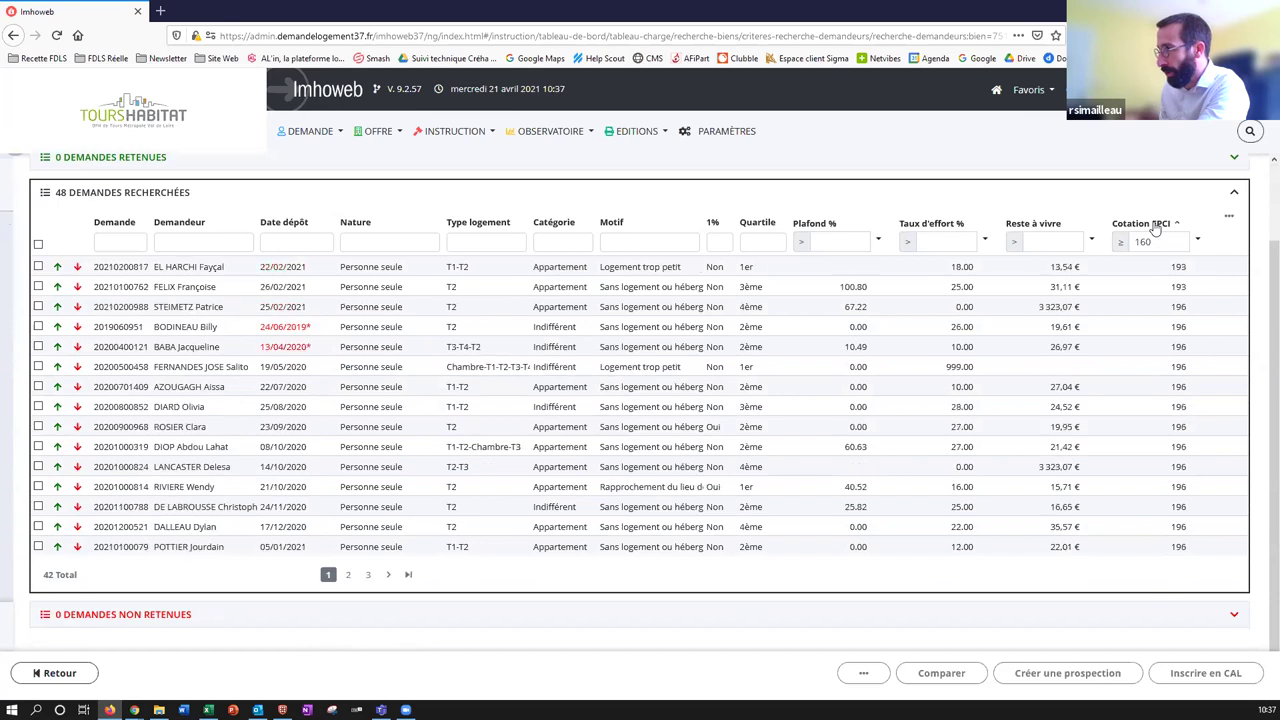
{"action": "left_click", "coordinate": [1155, 225]}
{"action": "left_click", "coordinate": [1155, 225]}
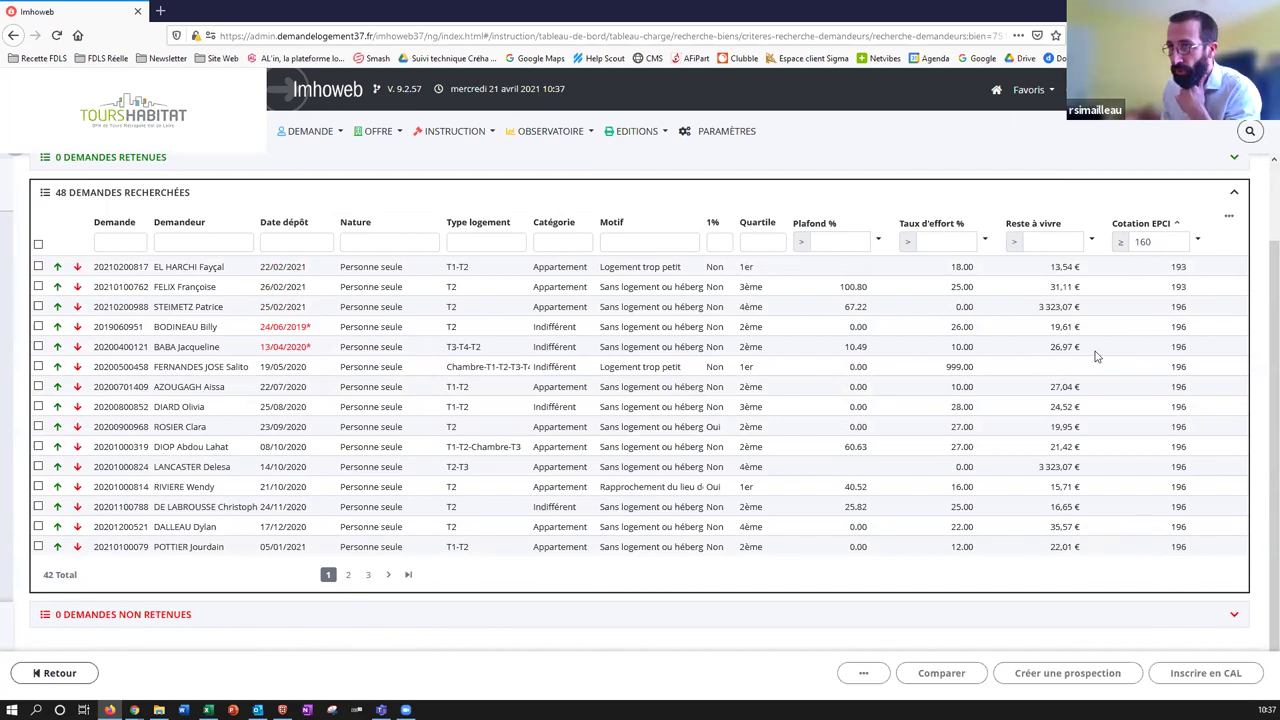
{"action": "scroll", "coordinate": [1090, 345], "scroll_direction": "up", "scroll_amount": 2}
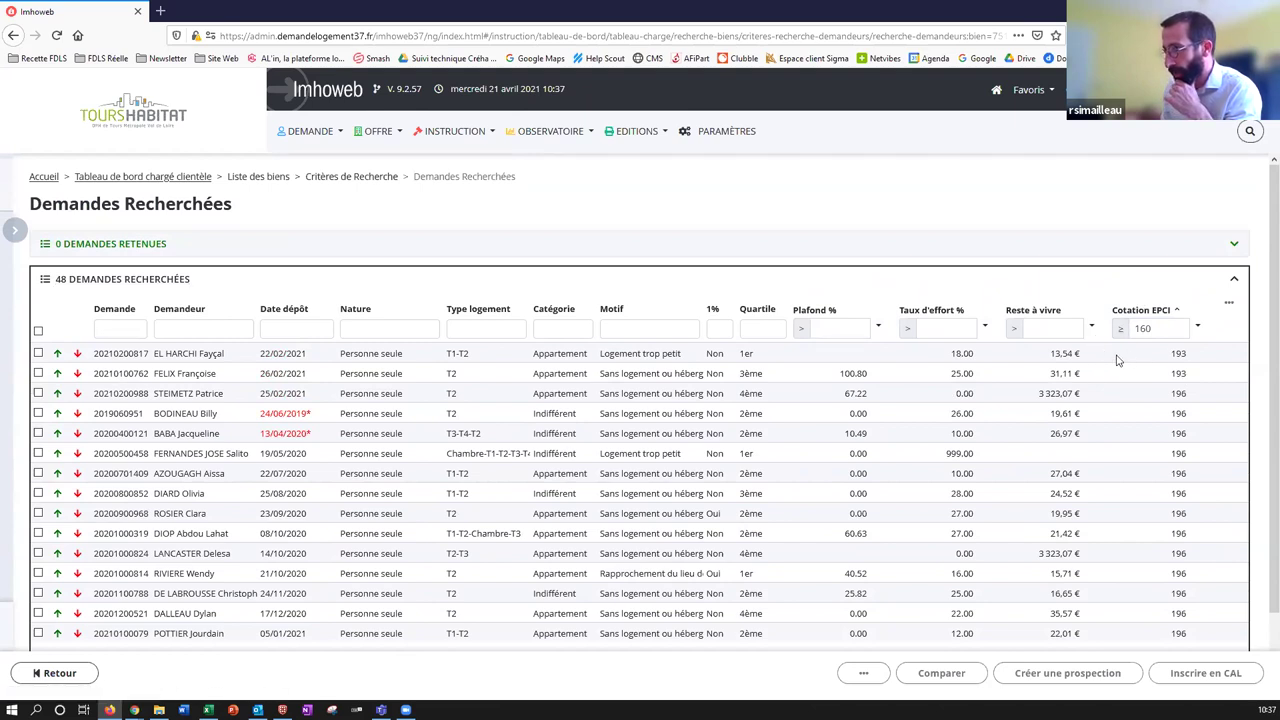
{"action": "left_click", "coordinate": [1118, 358]}
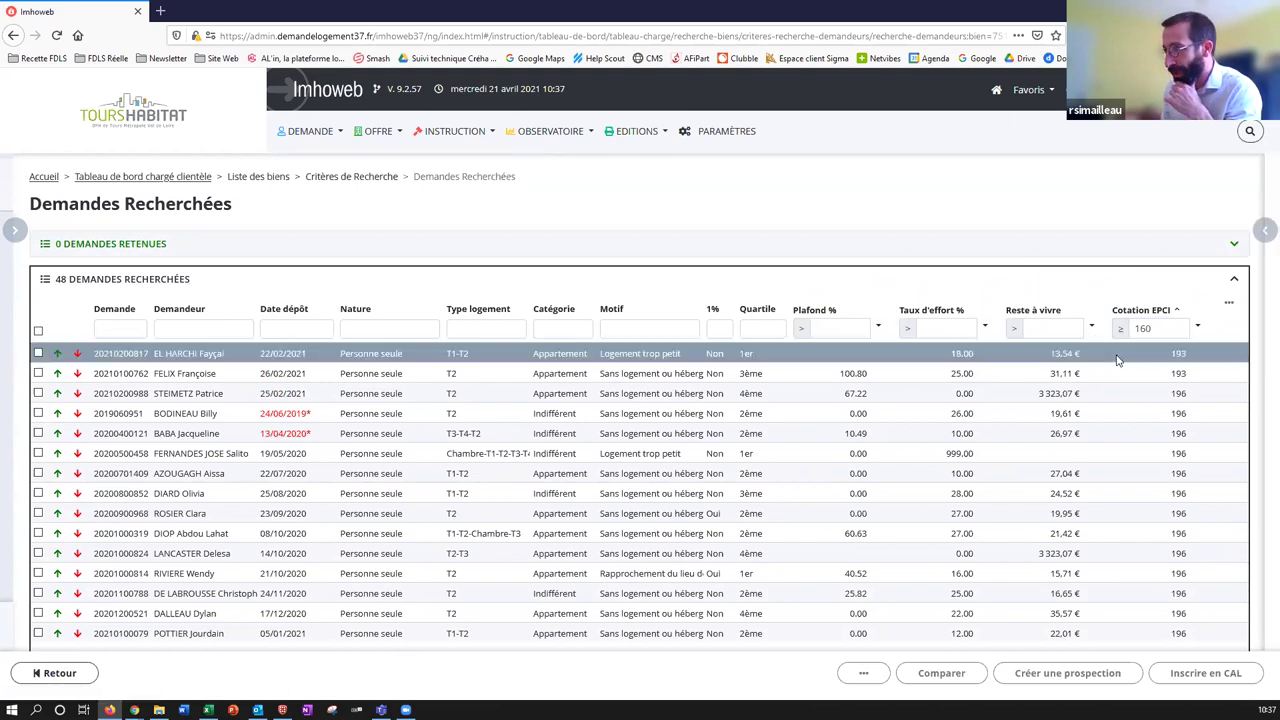
Mark the first 193-point applicant as retained and open their details, Vue synthétique and EPCI points sheet.
{"action": "left_click", "coordinate": [1178, 305]}
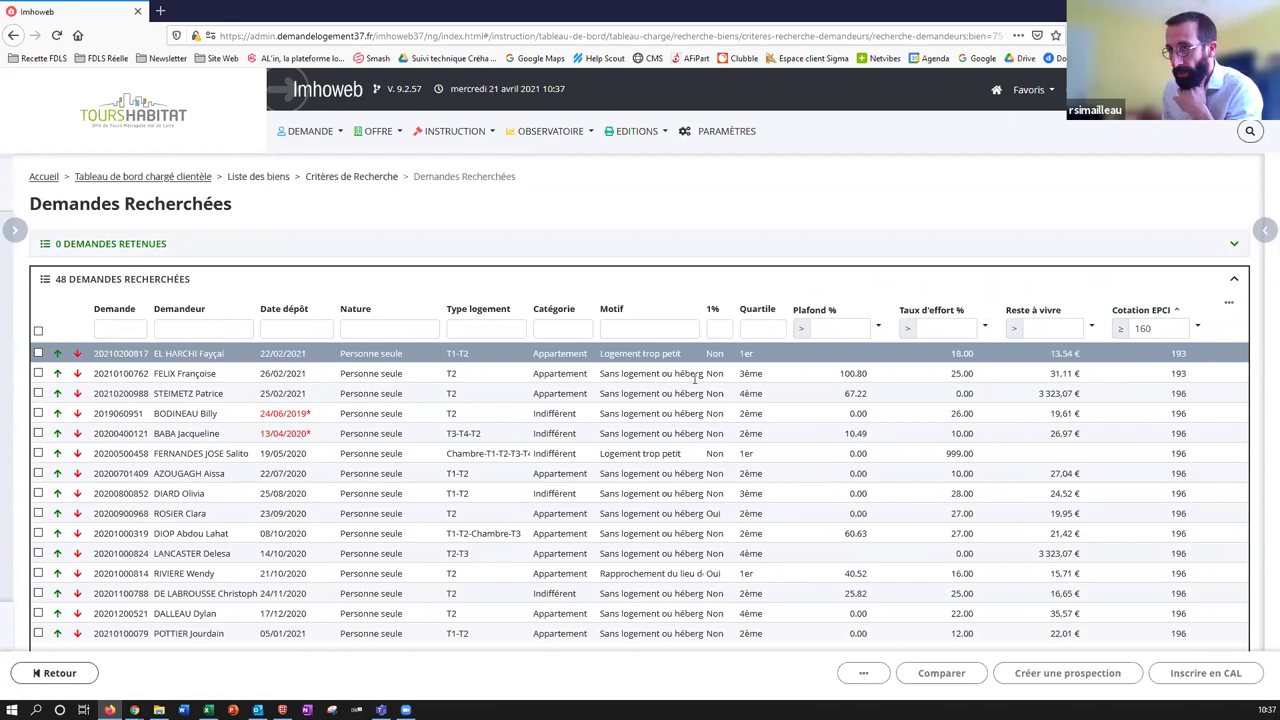
{"action": "left_click", "coordinate": [38, 353]}
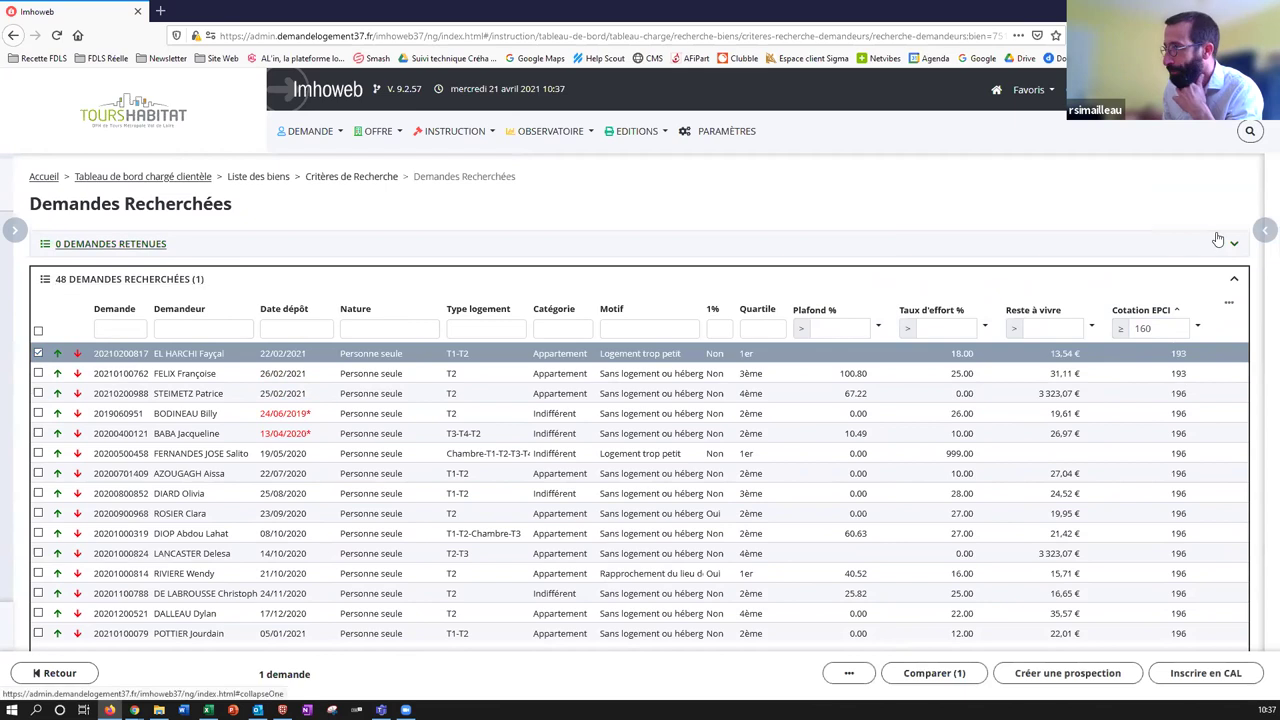
{"action": "left_click", "coordinate": [1264, 231]}
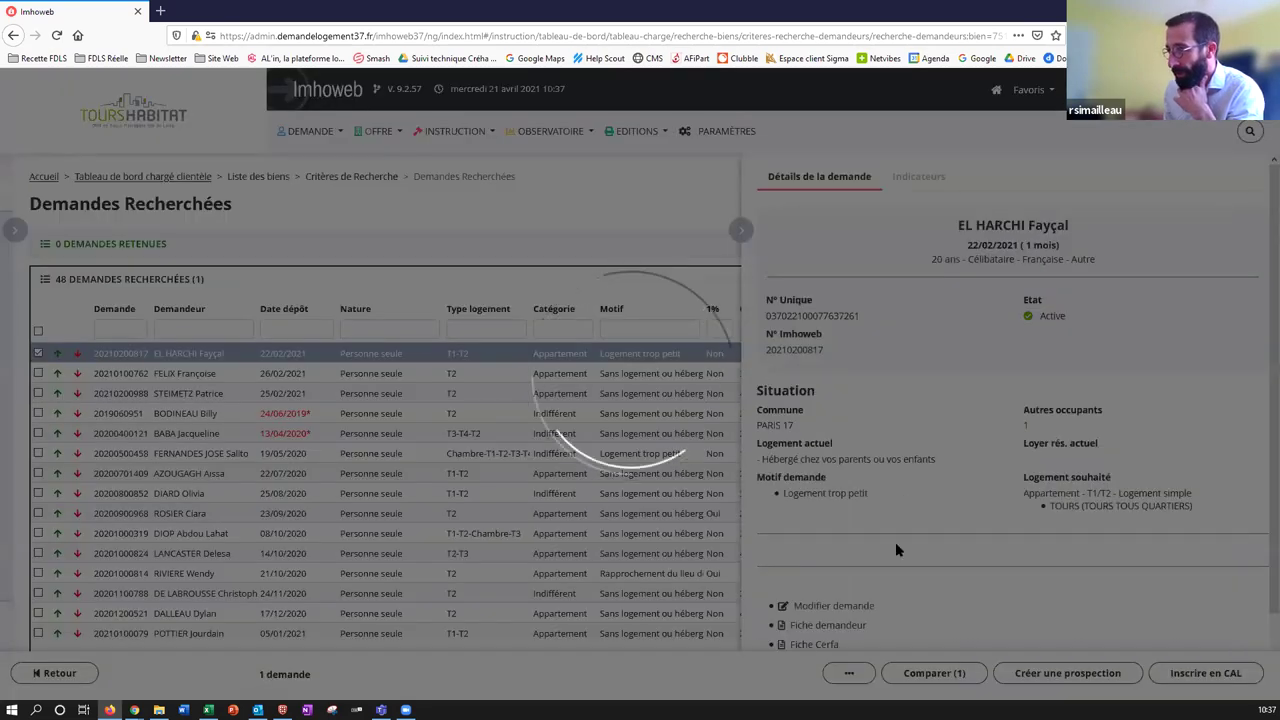
{"action": "scroll", "coordinate": [875, 537], "scroll_direction": "down", "scroll_amount": 4}
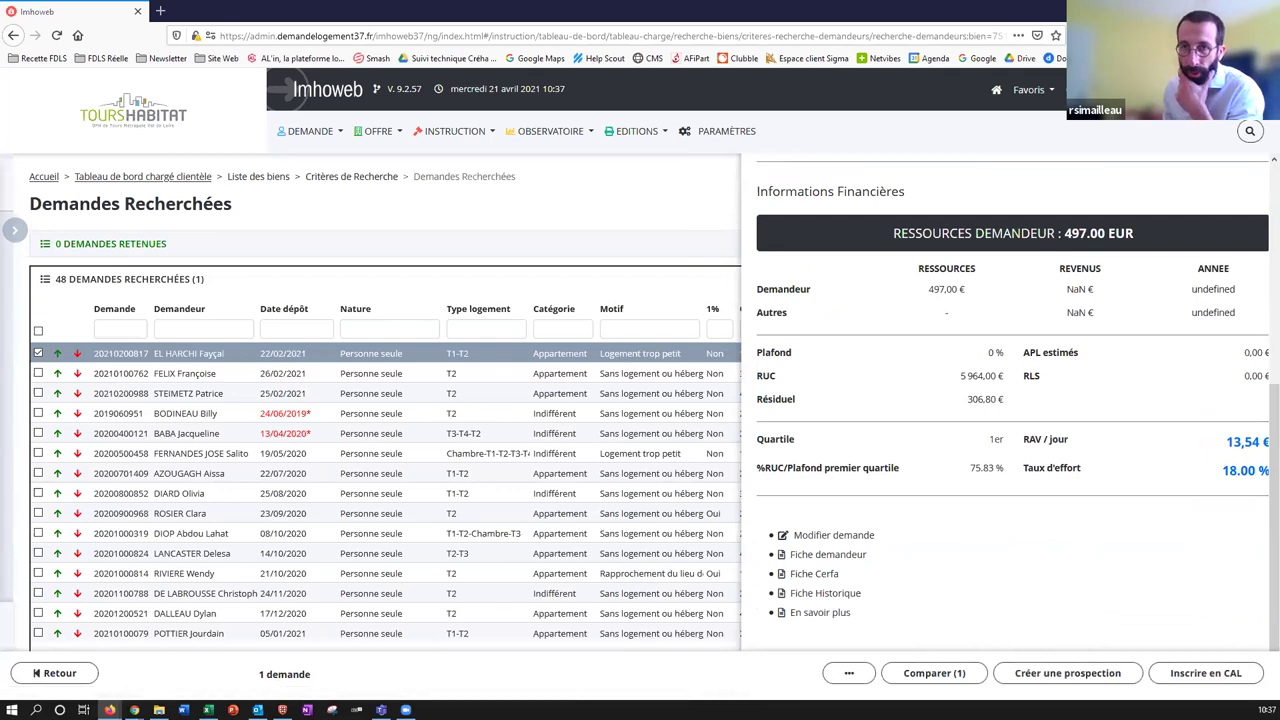
{"action": "left_click", "coordinate": [366, 409]}
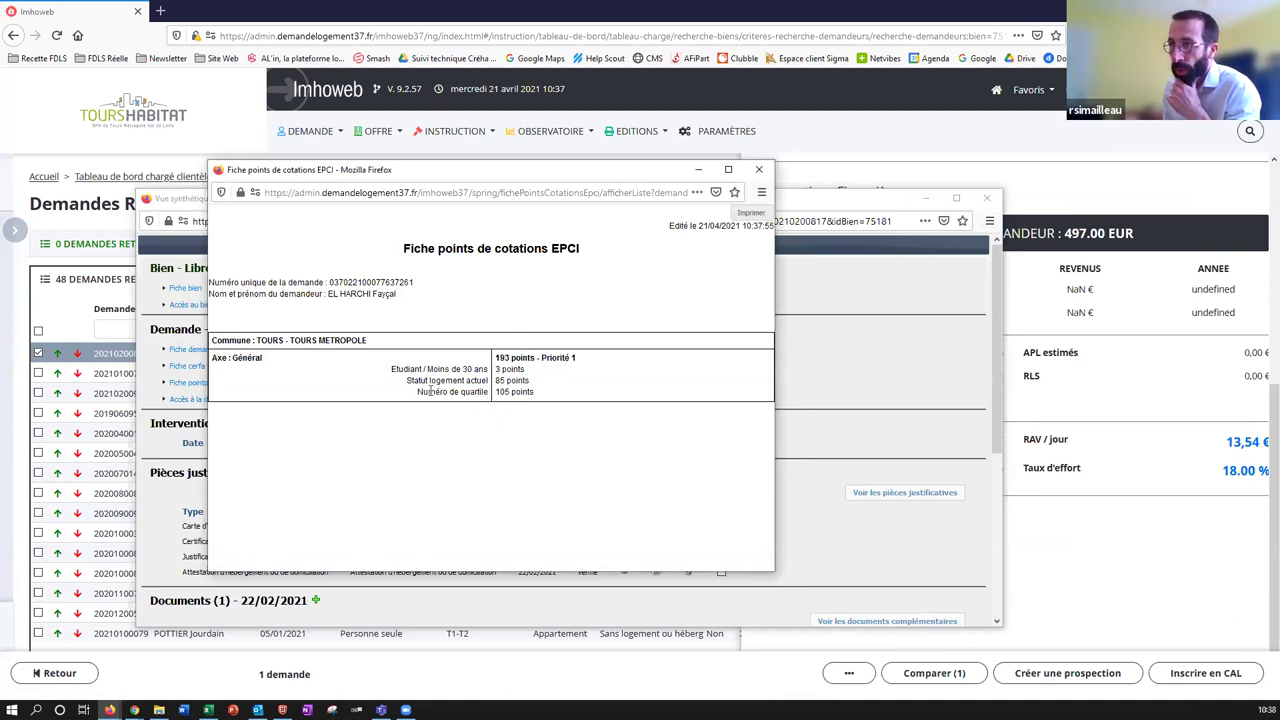
Close the Fiche points de cotations EPCI, the Vue synthétique popup and the Détails de la demande panel.
{"action": "left_click_drag", "start_coordinate": [429, 391], "coordinate": [482, 391]}
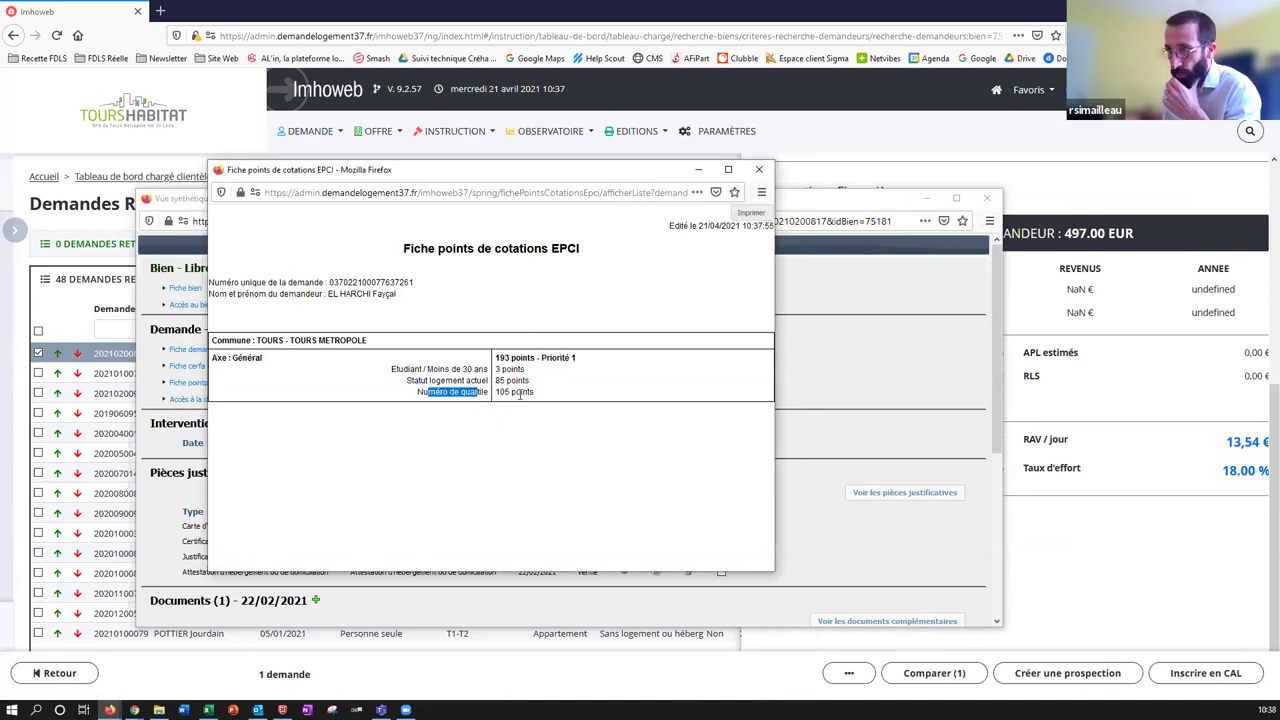
{"action": "left_click", "coordinate": [520, 393]}
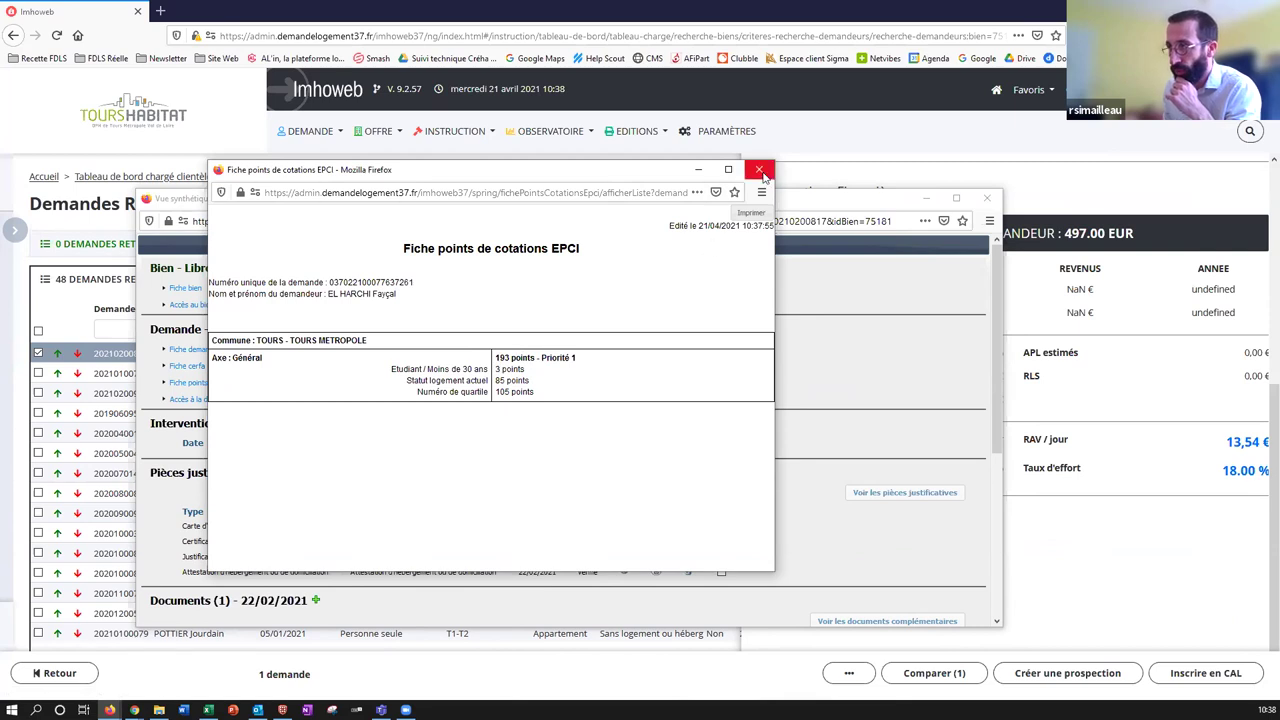
{"action": "left_click", "coordinate": [760, 170]}
{"action": "left_click", "coordinate": [987, 198]}
{"action": "scroll", "coordinate": [746, 225], "scroll_direction": "up", "scroll_amount": 4}
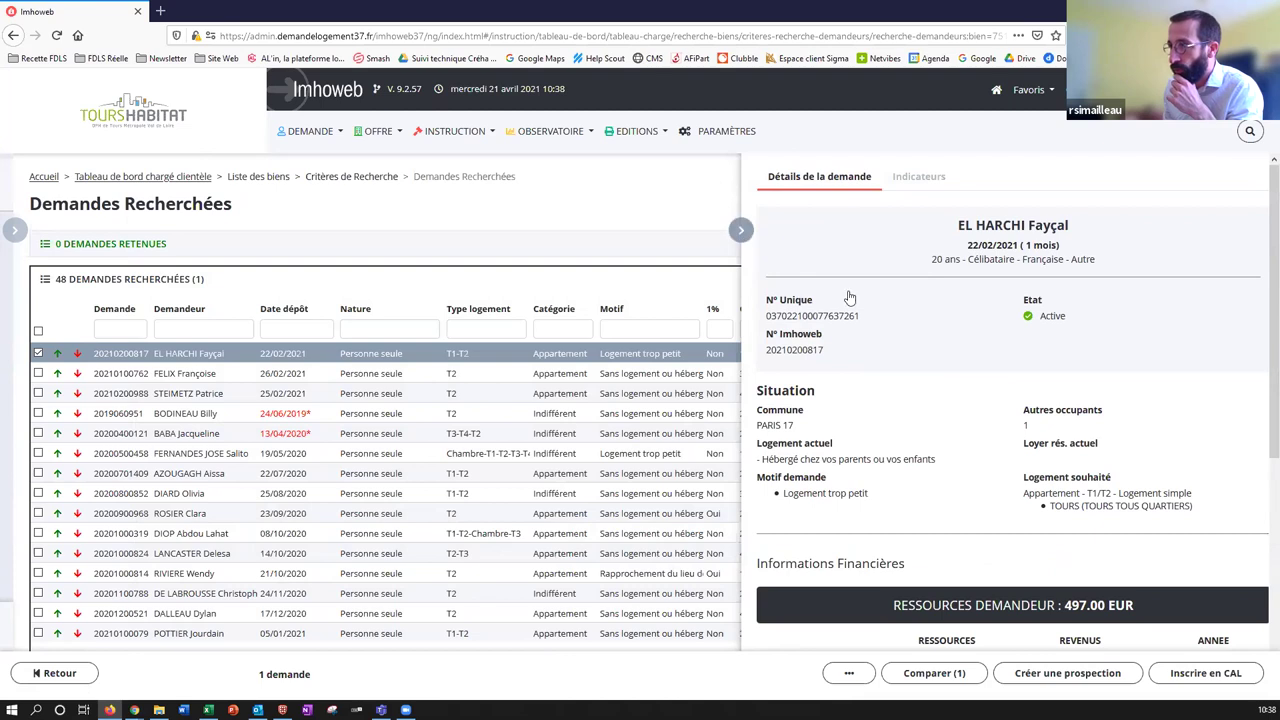
{"action": "key", "text": "Escape"}
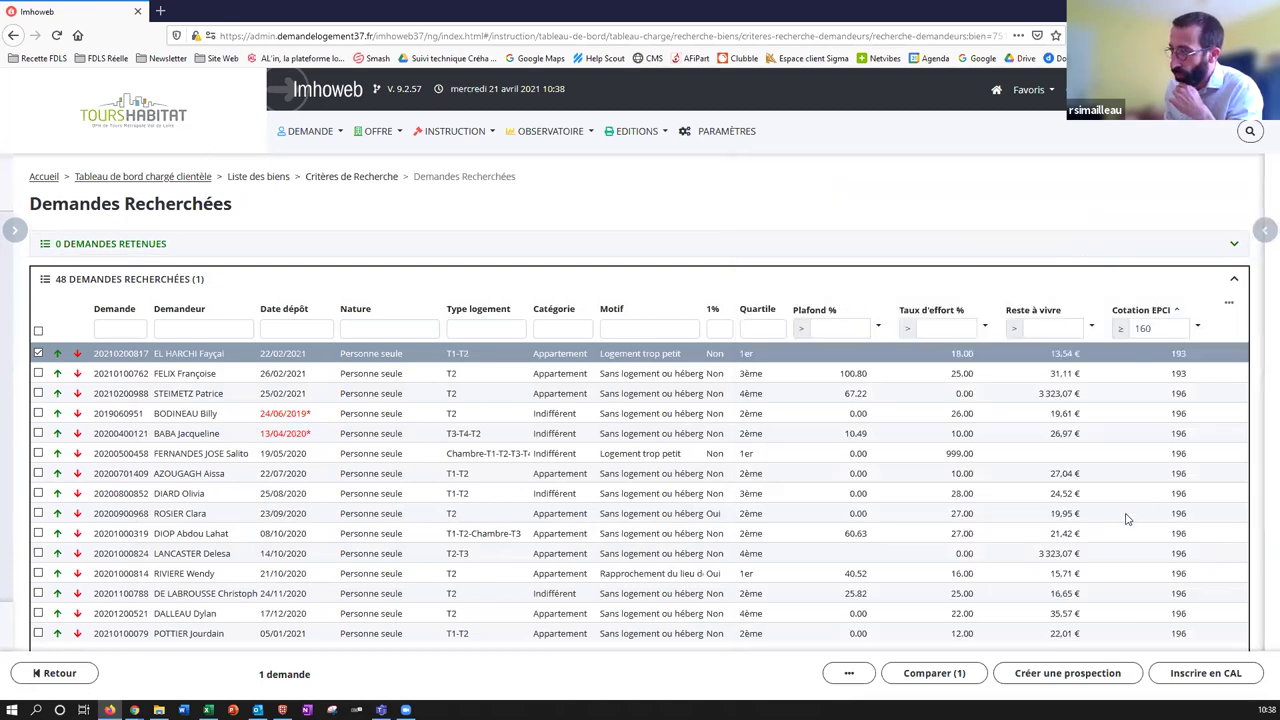